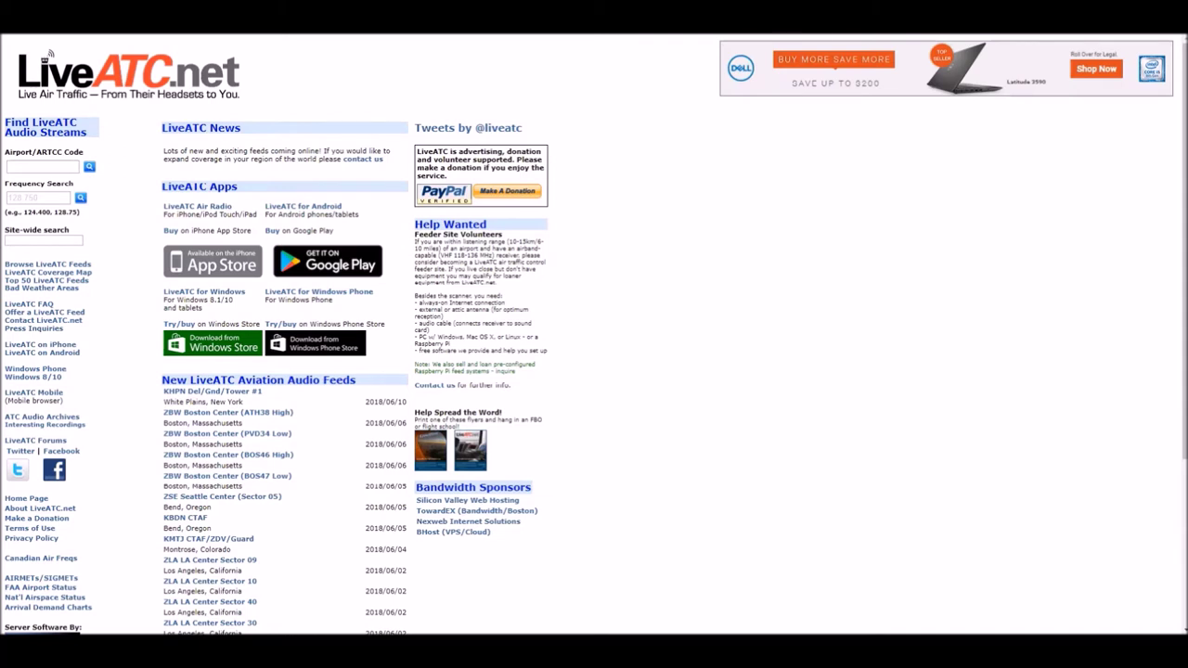
Look up Richmond International by entering KRIC as the airport code on LiveATC.net.
{"action": "left_click", "coordinate": [15, 165]}
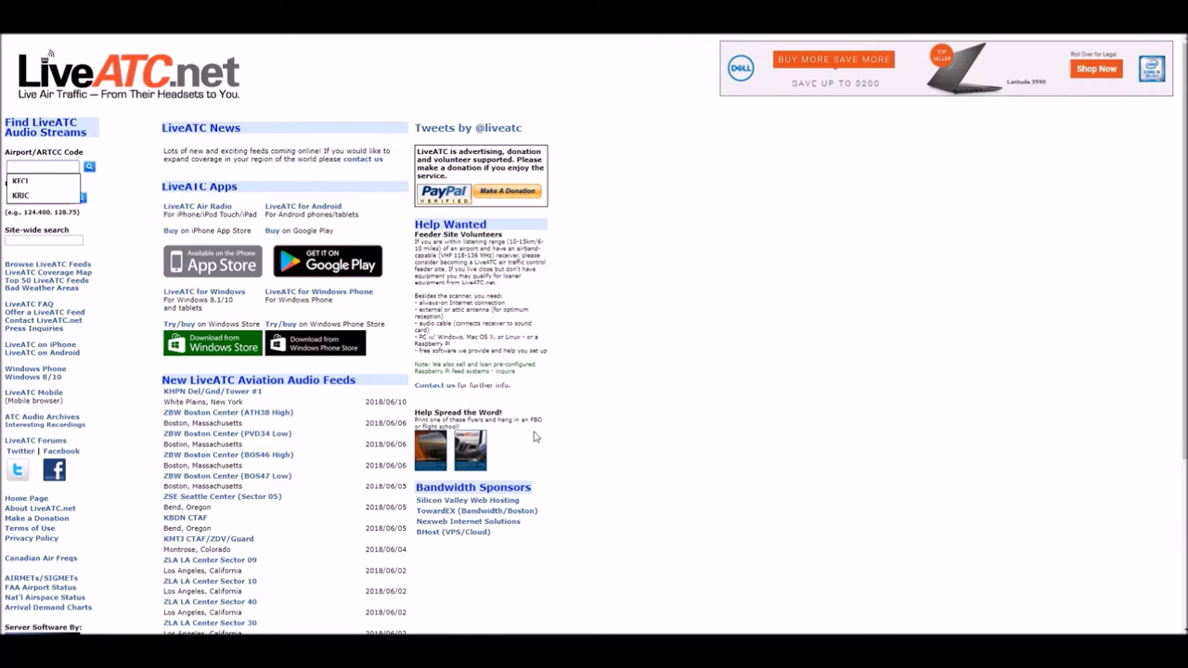
{"action": "left_click", "coordinate": [60, 196]}
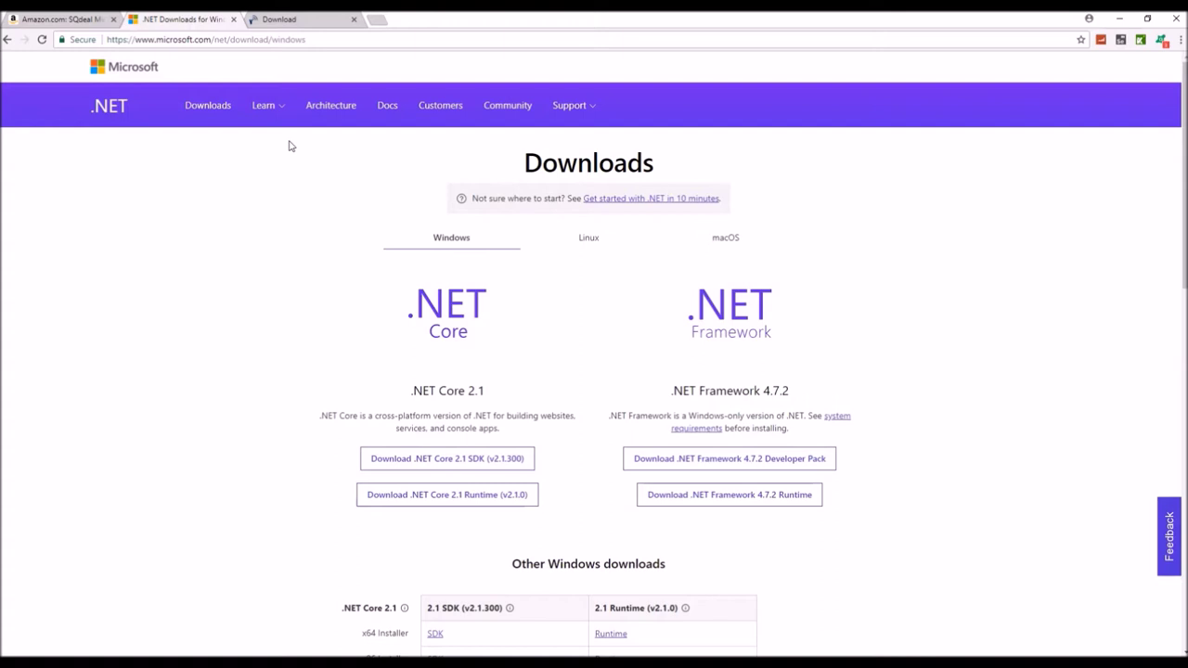
Download the Windows SDR Software Package as sdrsharp-x86 (1).zip from Airspy and open it.
{"action": "left_click", "coordinate": [323, 18]}
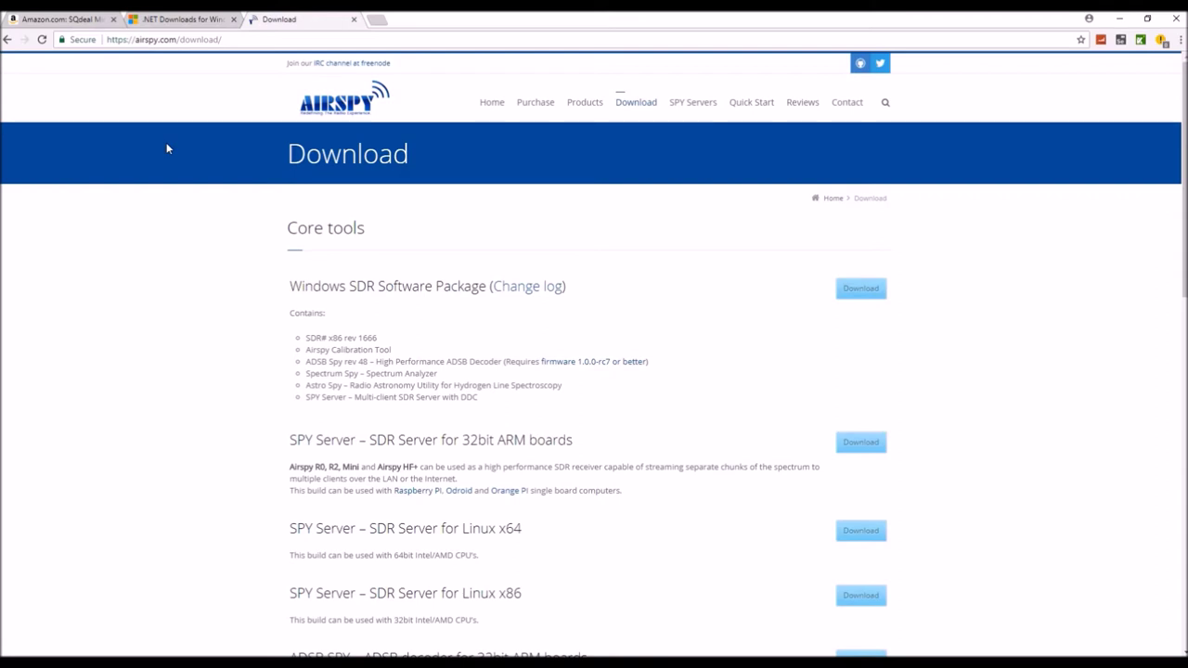
{"action": "left_click", "coordinate": [877, 297]}
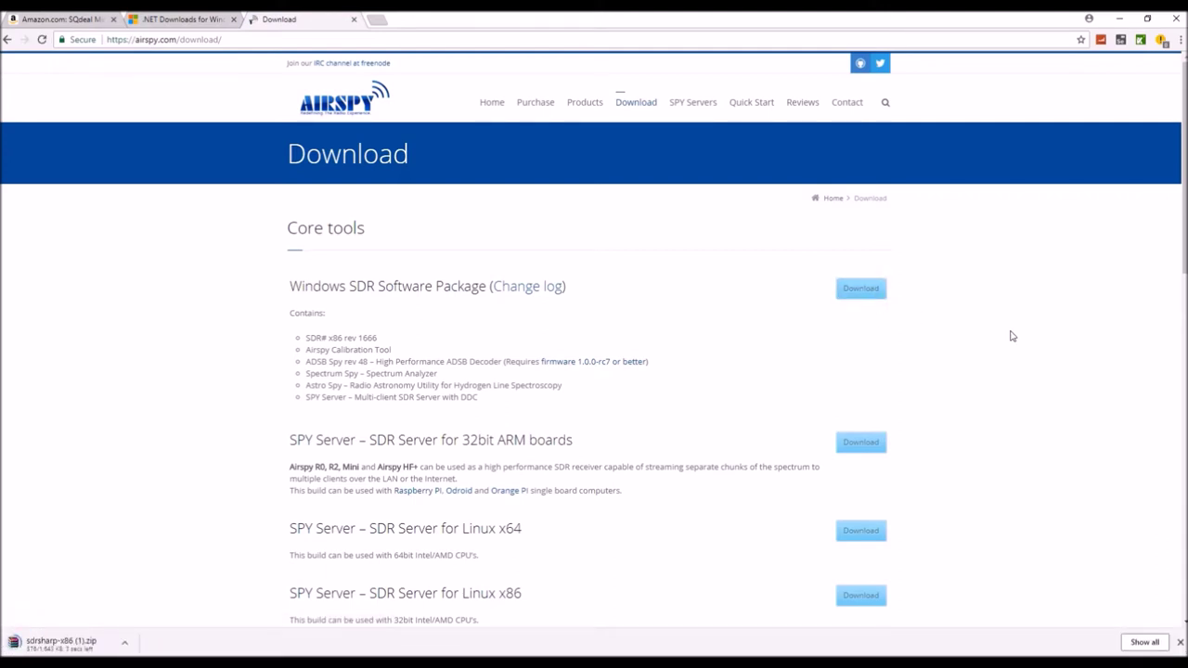
{"action": "left_click", "coordinate": [42, 642]}
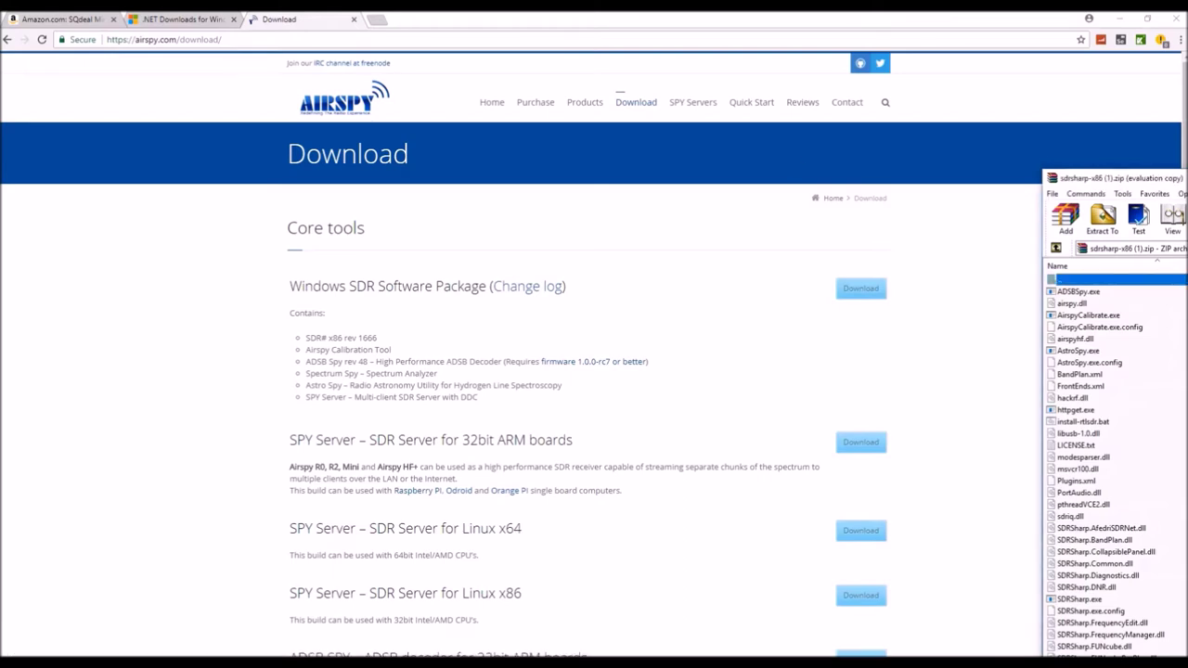
Look through the 50 files in sdrsharp-x86 (1).zip, then close the WinRAR window.
{"action": "left_click_drag", "start_coordinate": [1178, 177], "coordinate": [631, 70]}
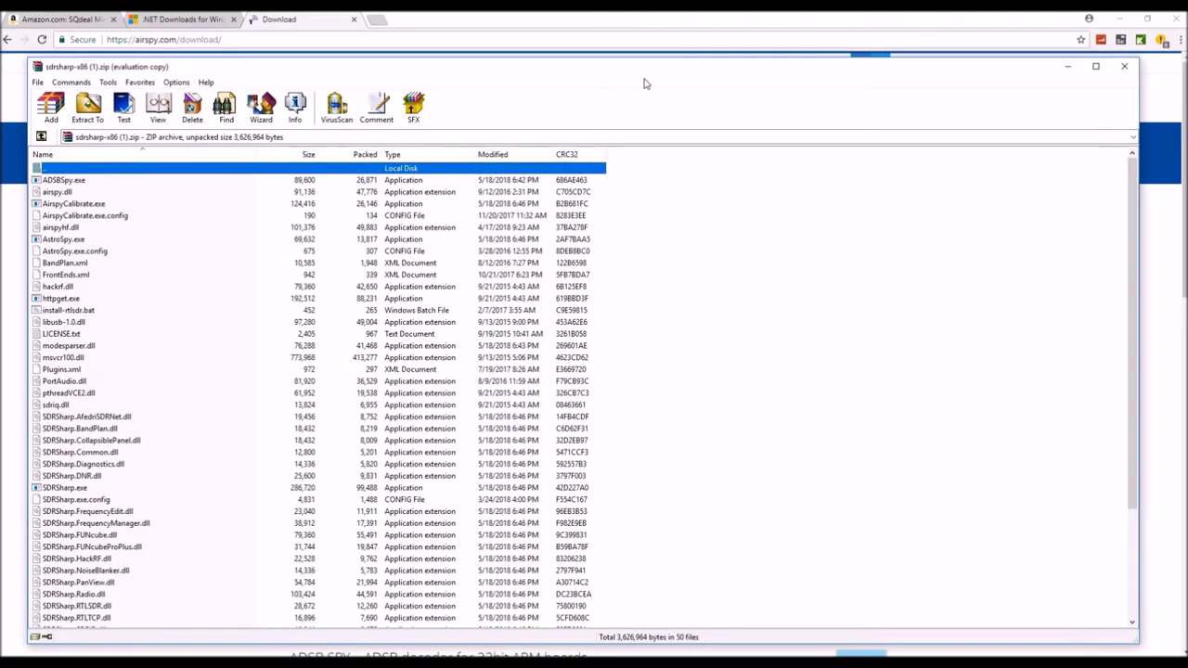
{"action": "scroll", "coordinate": [612, 384], "scroll_direction": "down", "scroll_amount": 3}
{"action": "scroll", "coordinate": [362, 469], "scroll_direction": "down", "scroll_amount": 1}
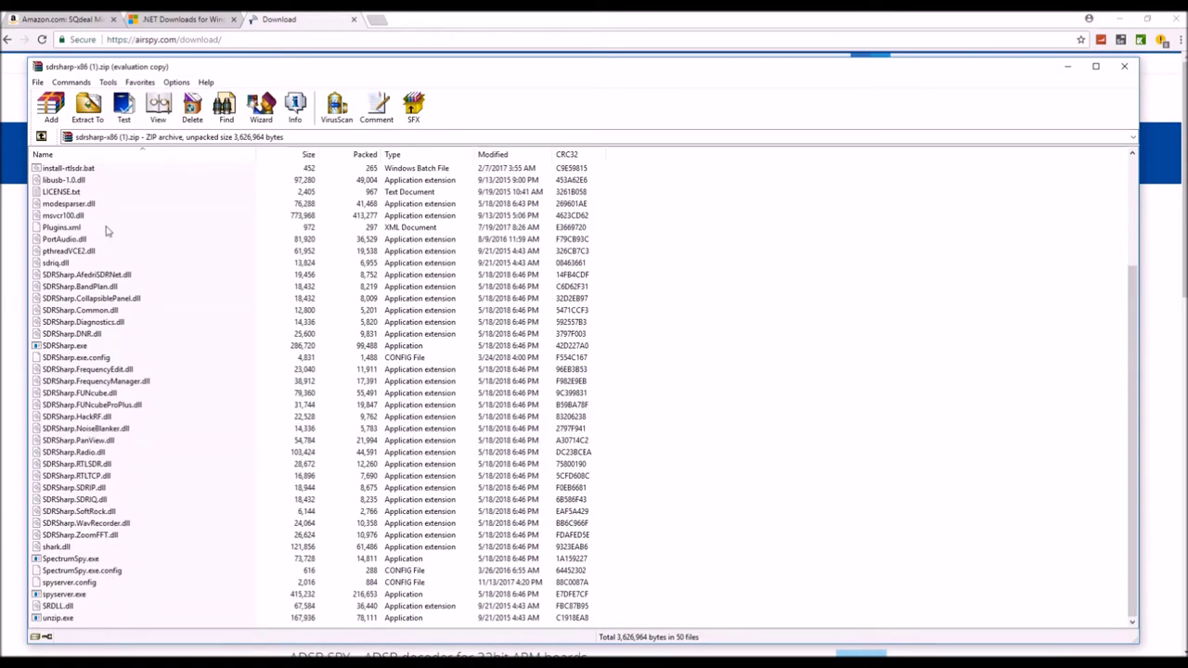
{"action": "left_click", "coordinate": [1124, 68]}
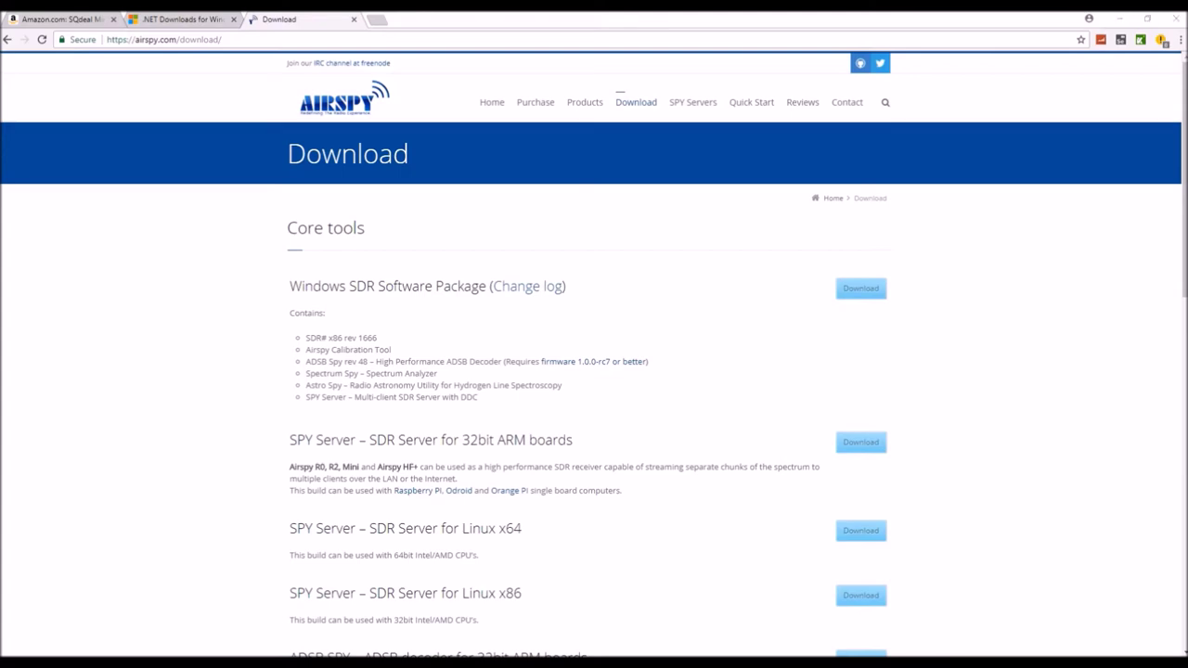
Maximize the SDRRadio folder window and run the install-rtlsdr.bat script.
{"action": "left_click_drag", "start_coordinate": [513, 75], "coordinate": [411, 74]}
{"action": "double_click", "coordinate": [411, 74]}
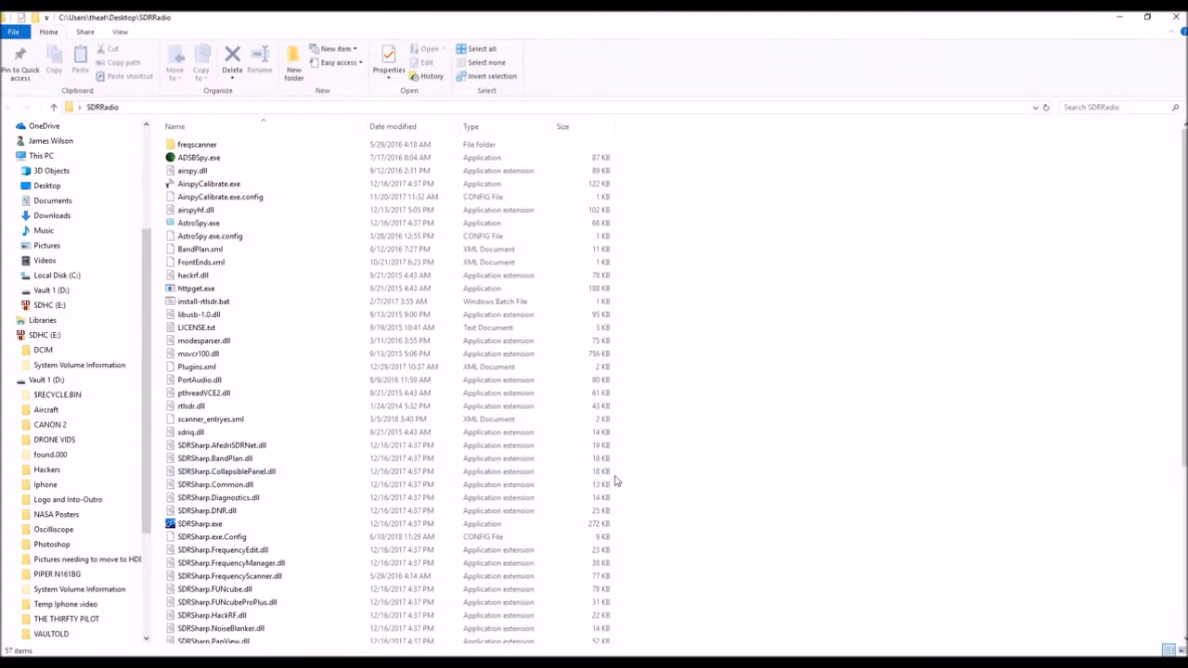
{"action": "scroll", "coordinate": [614, 480], "scroll_direction": "down", "scroll_amount": 6}
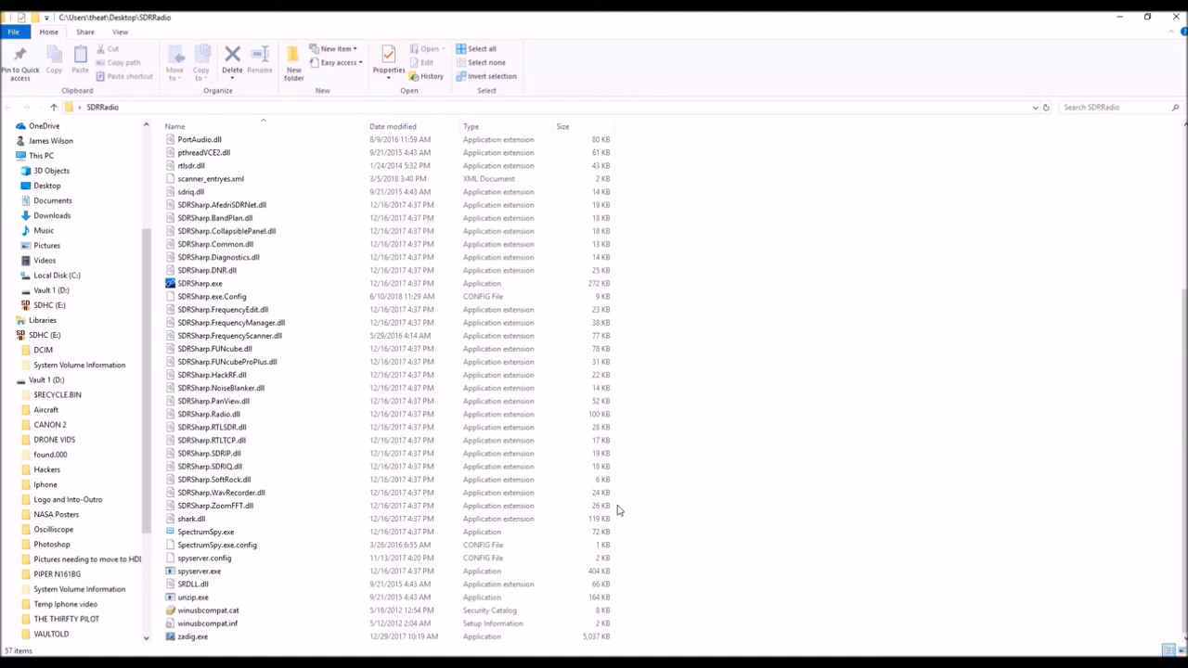
{"action": "scroll", "coordinate": [260, 397], "scroll_direction": "up", "scroll_amount": 3}
{"action": "scroll", "coordinate": [260, 397], "scroll_direction": "up", "scroll_amount": 1}
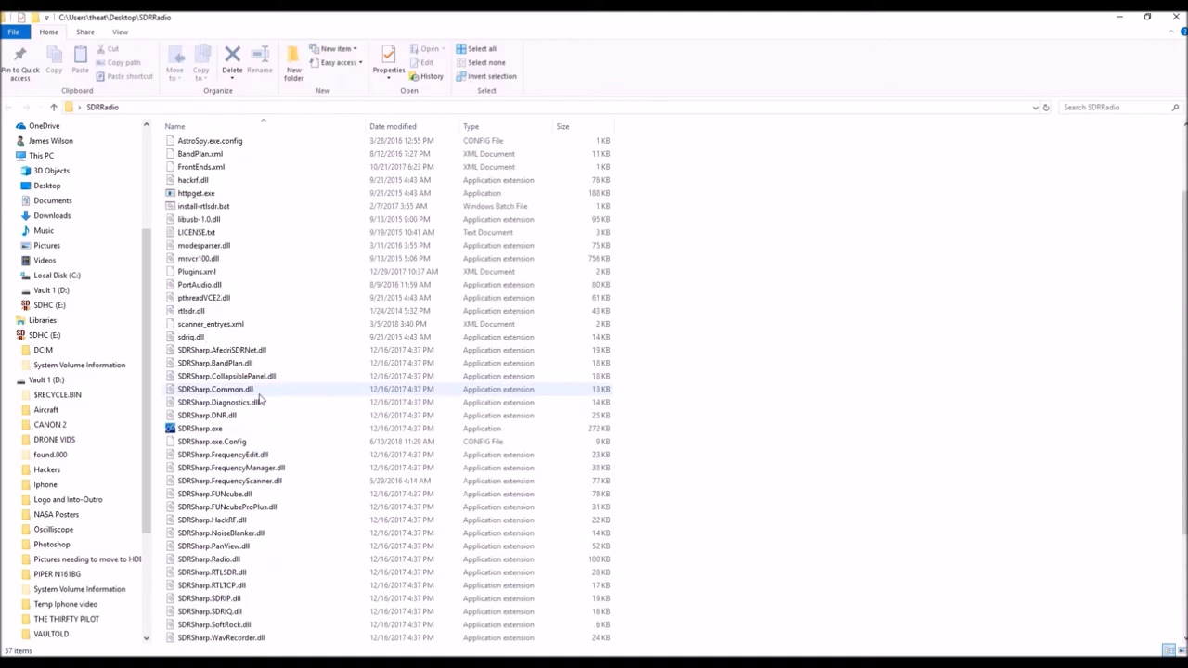
{"action": "left_click", "coordinate": [222, 208]}
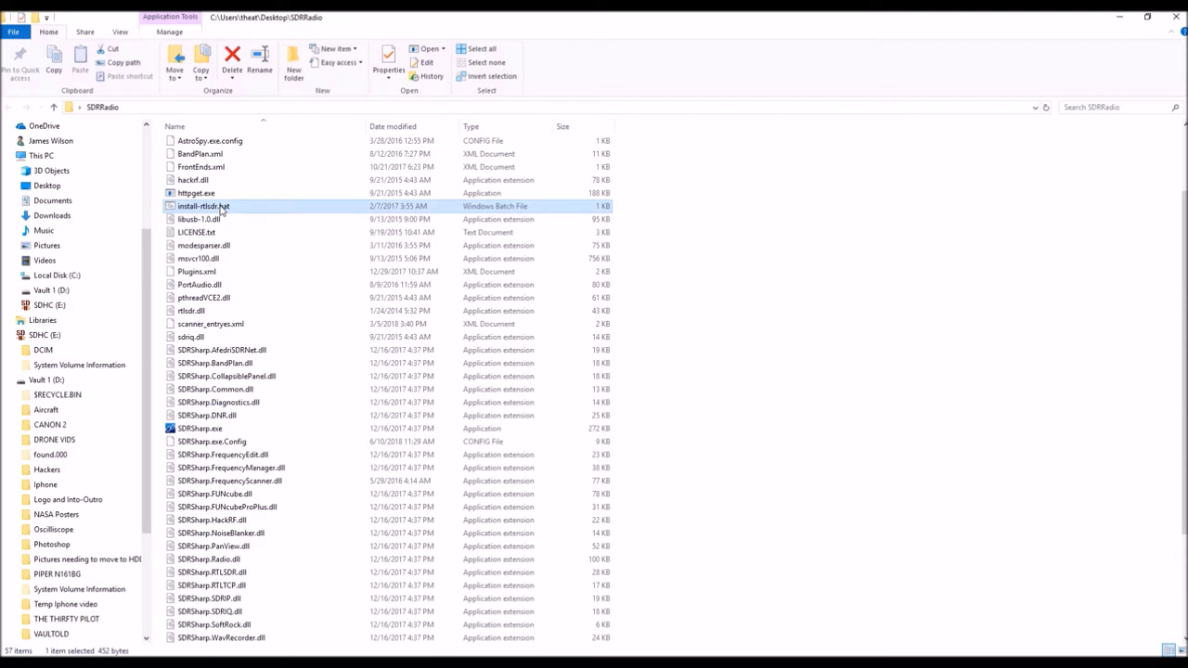
{"action": "double_click", "coordinate": [220, 208]}
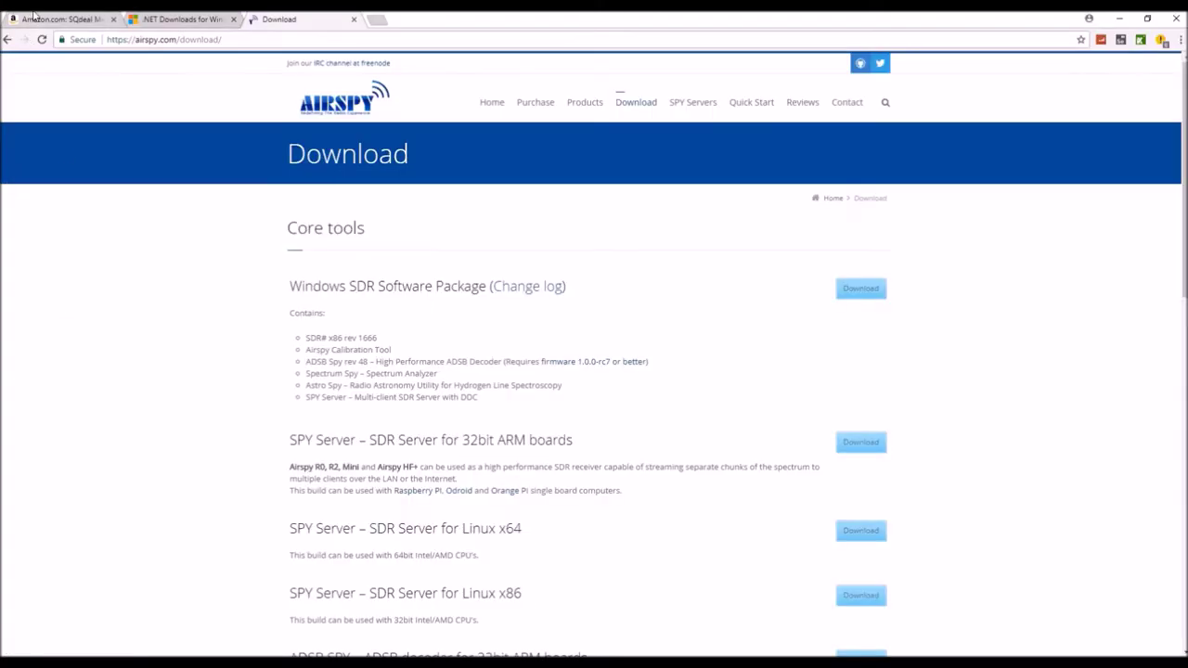
Launch the updated zadig.exe from the SDRRadio folder.
{"action": "left_click", "coordinate": [56, 18]}
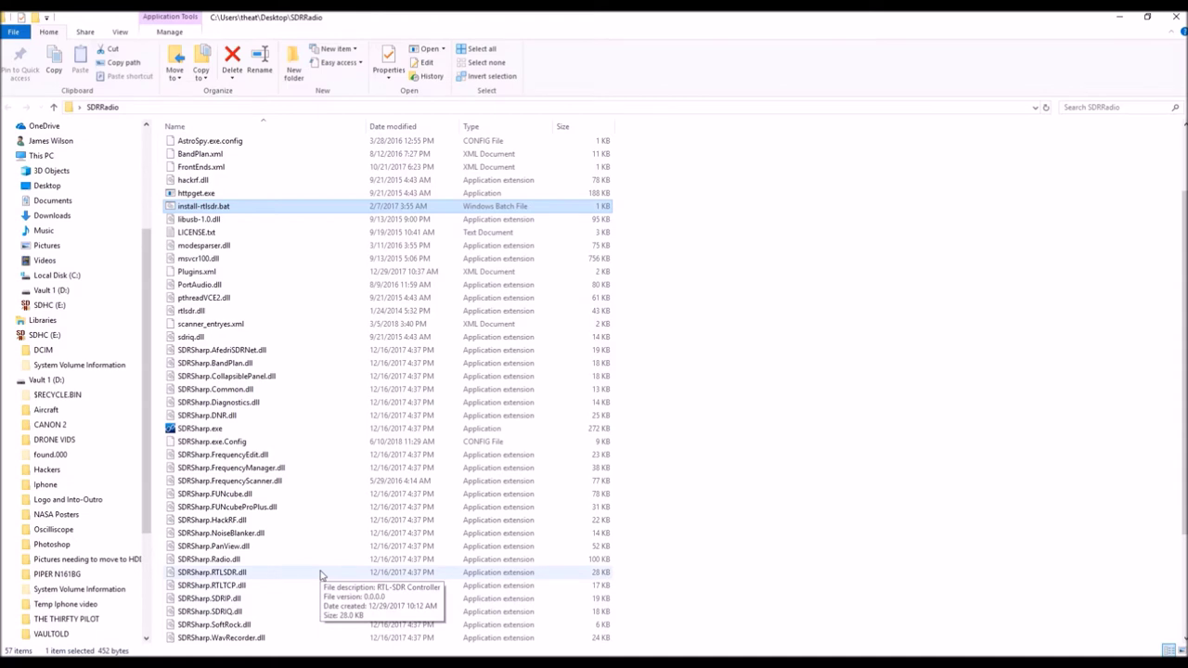
{"action": "scroll", "coordinate": [320, 575], "scroll_direction": "down", "scroll_amount": 4}
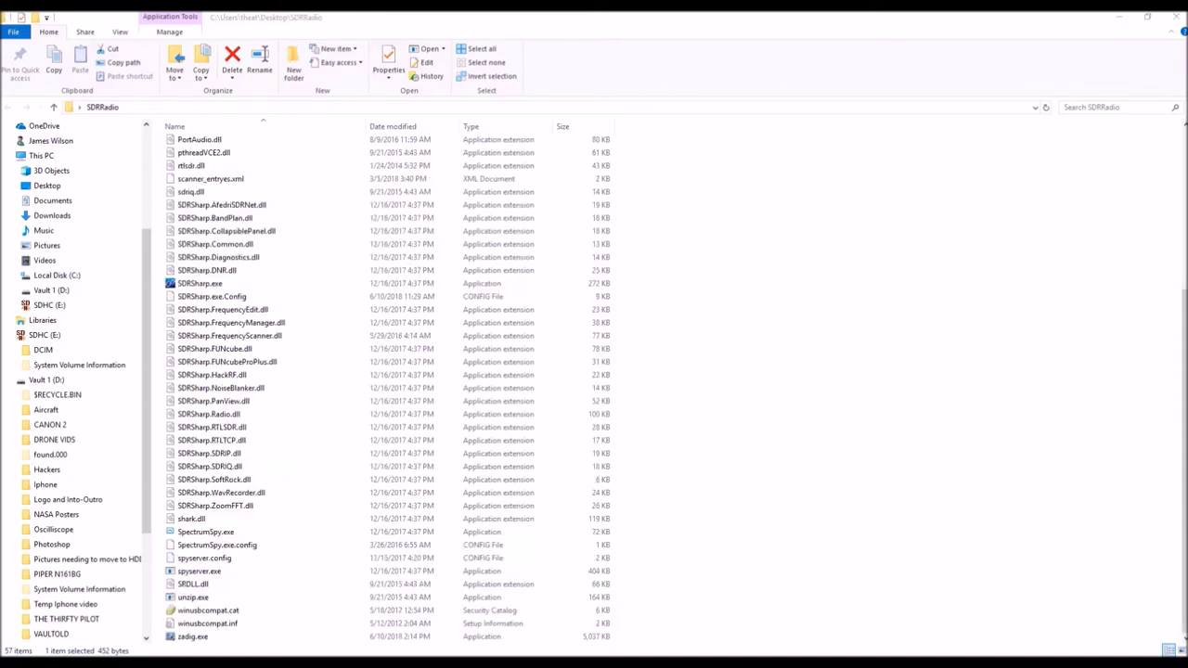
{"action": "double_click", "coordinate": [205, 639]}
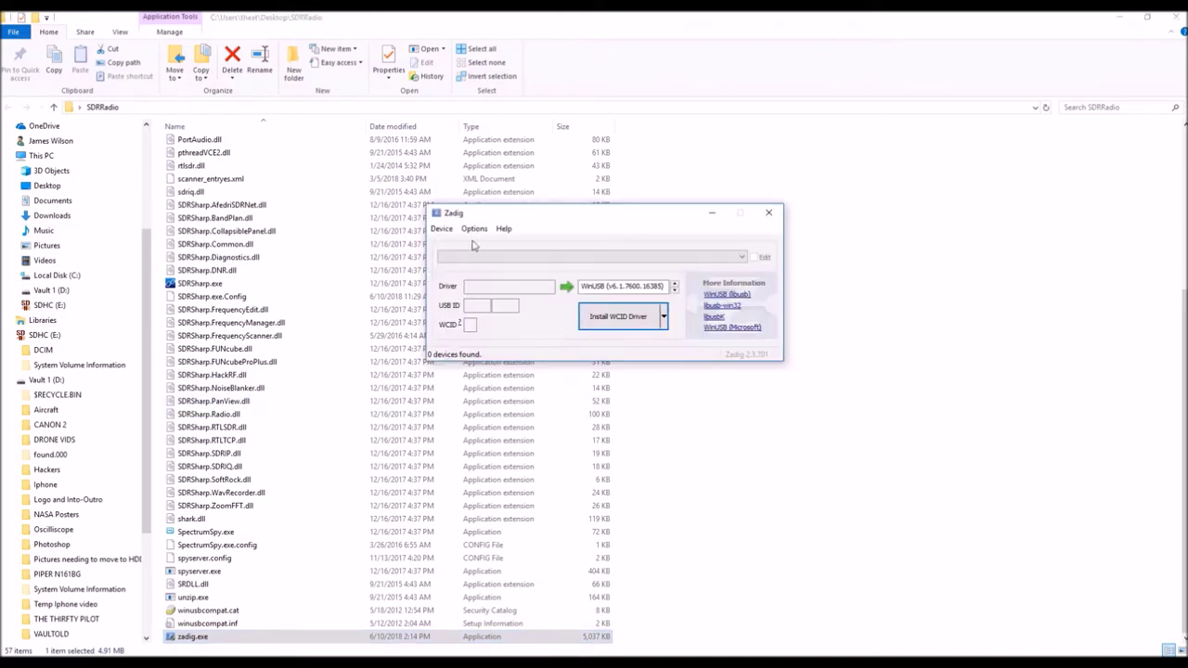
List all devices in Zadig and reinstall the WinUSB driver on RTL2838UHIDIR.
{"action": "left_click", "coordinate": [474, 229]}
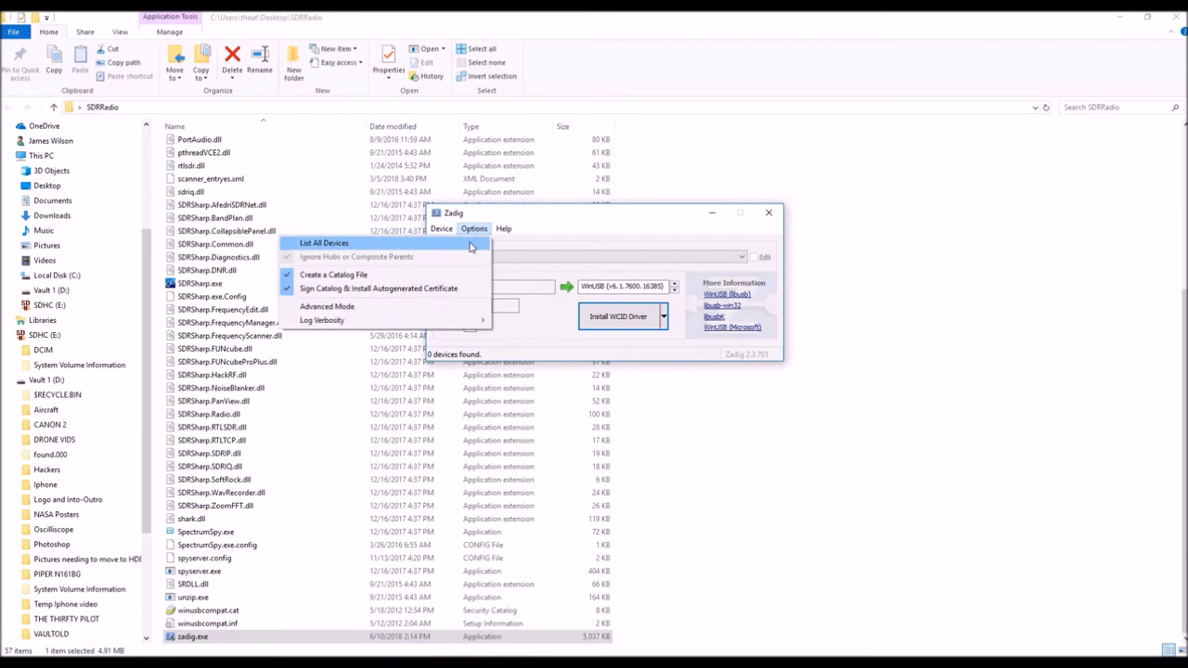
{"action": "left_click", "coordinate": [470, 245]}
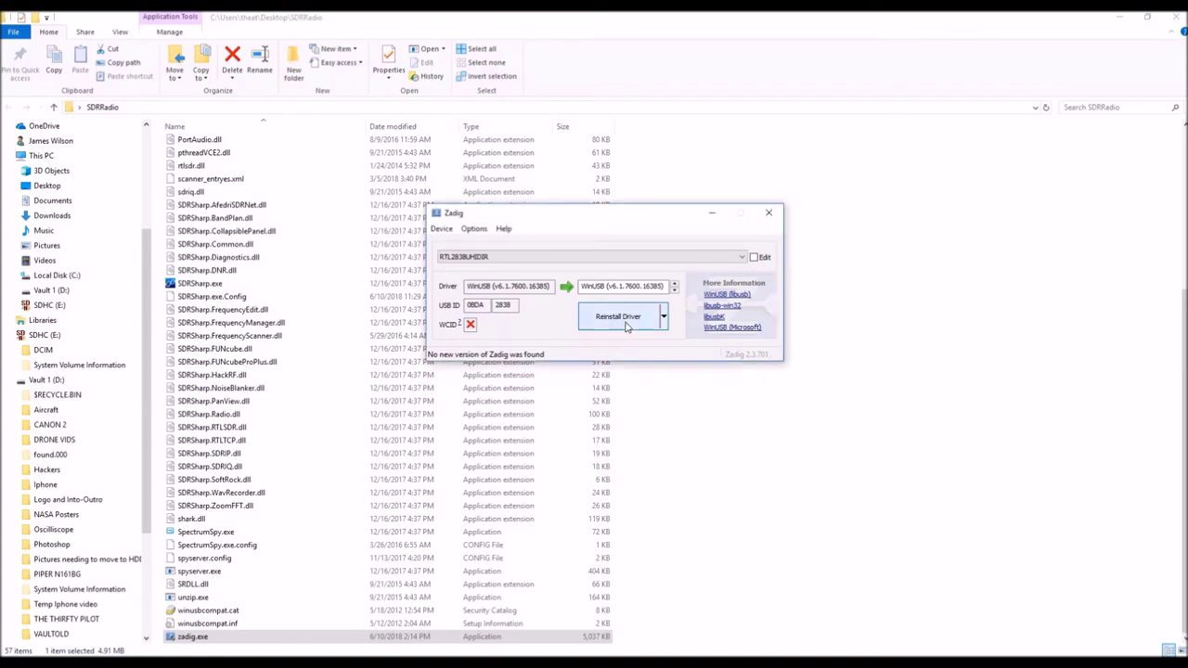
{"action": "left_click", "coordinate": [626, 320]}
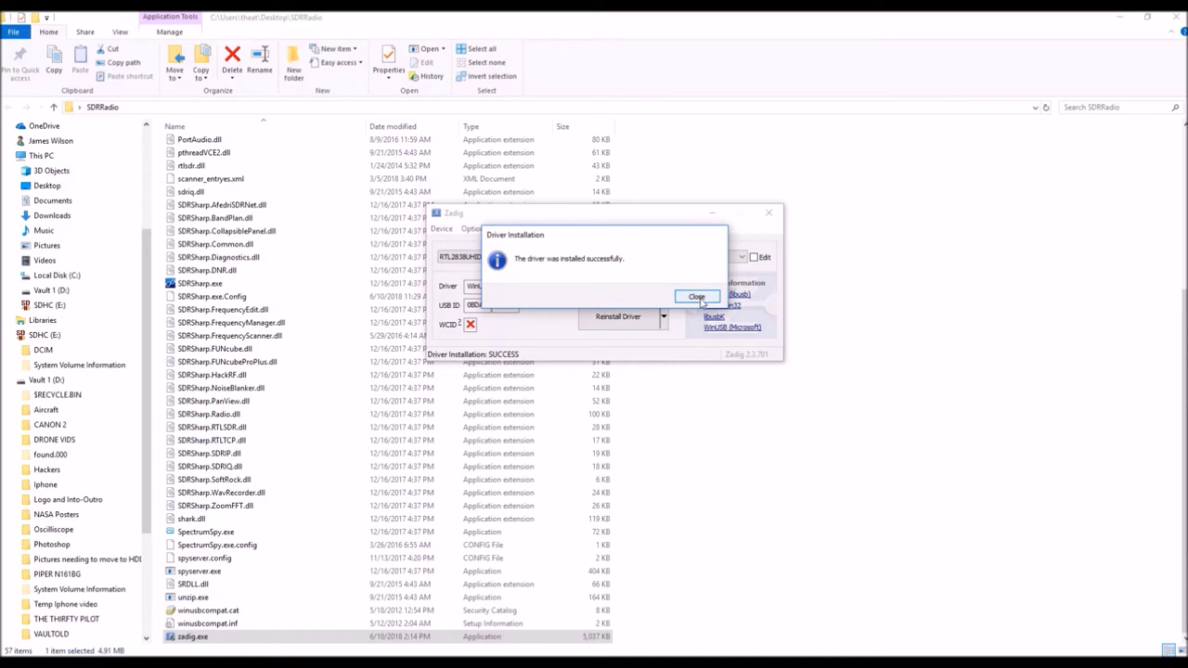
{"action": "left_click", "coordinate": [697, 297]}
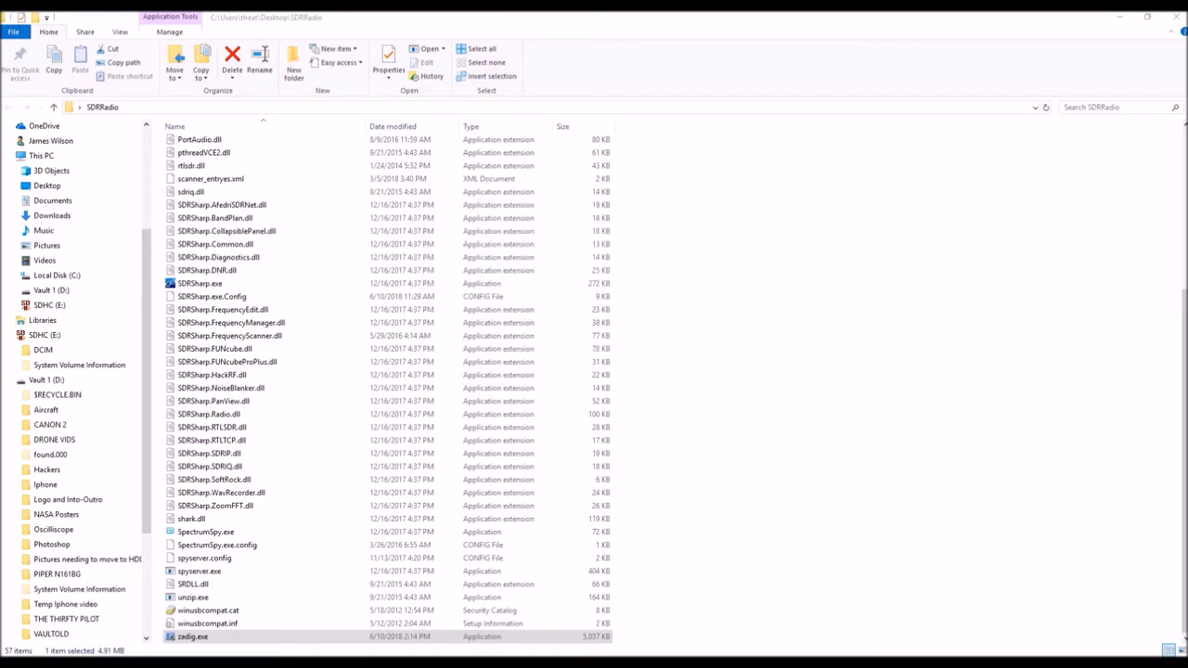
Launch SDRSharp.exe from the SDRRadio folder and maximize the SDR# window.
{"action": "double_click", "coordinate": [235, 286]}
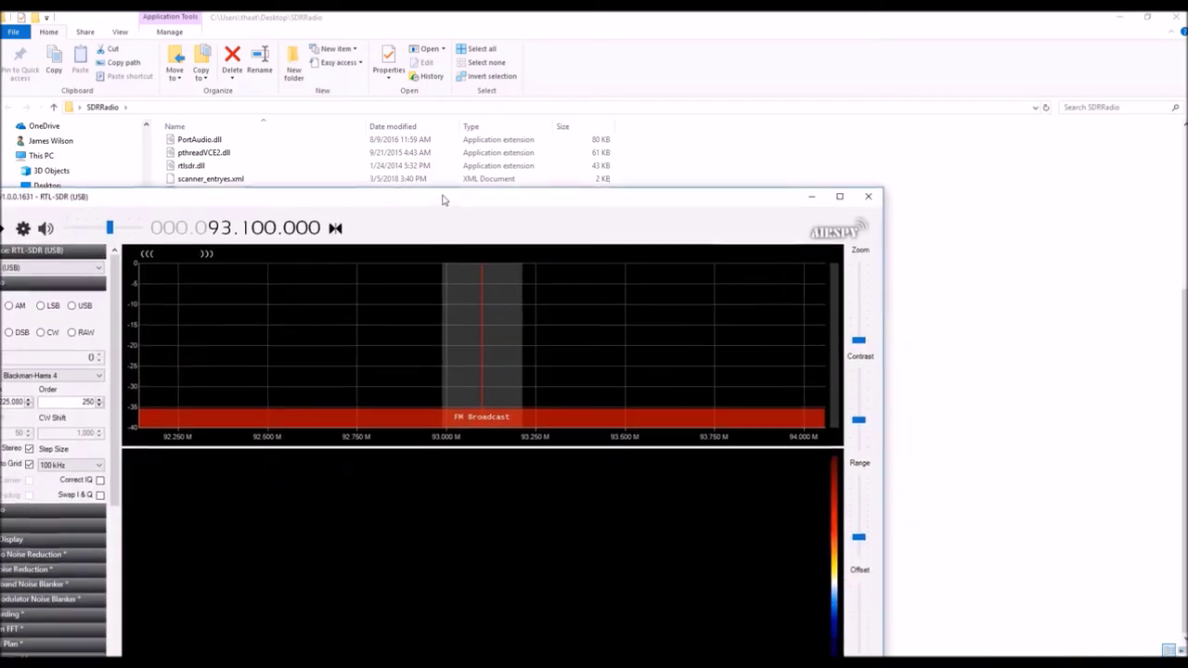
{"action": "double_click", "coordinate": [443, 195]}
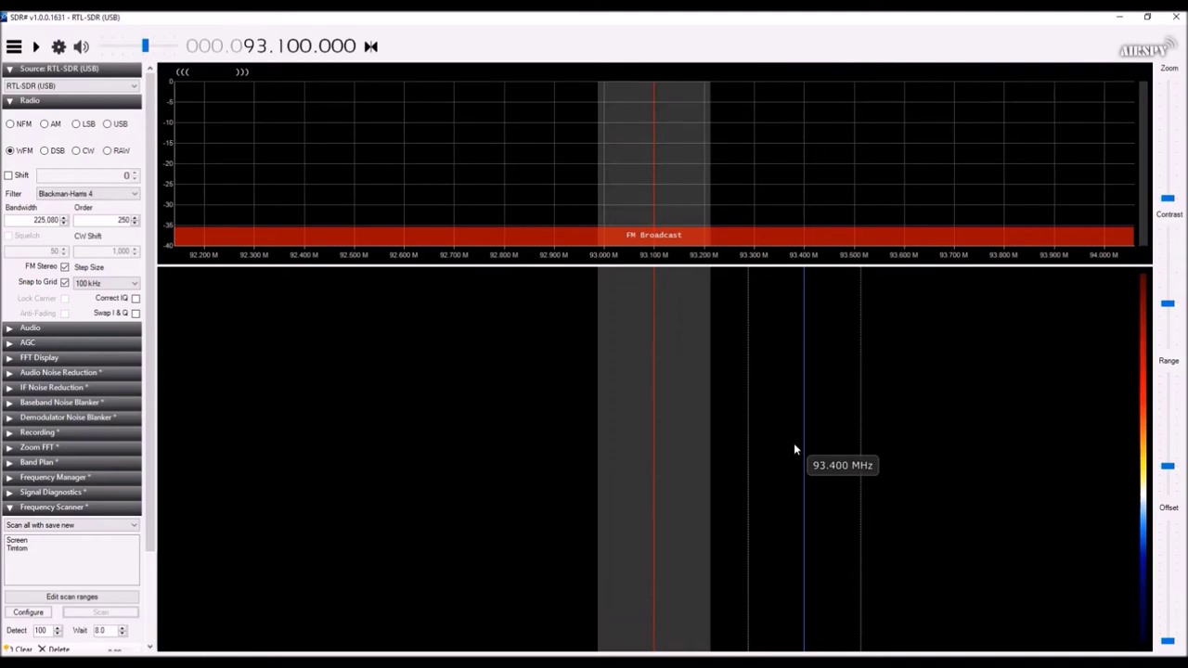
{"action": "left_click", "coordinate": [59, 46]}
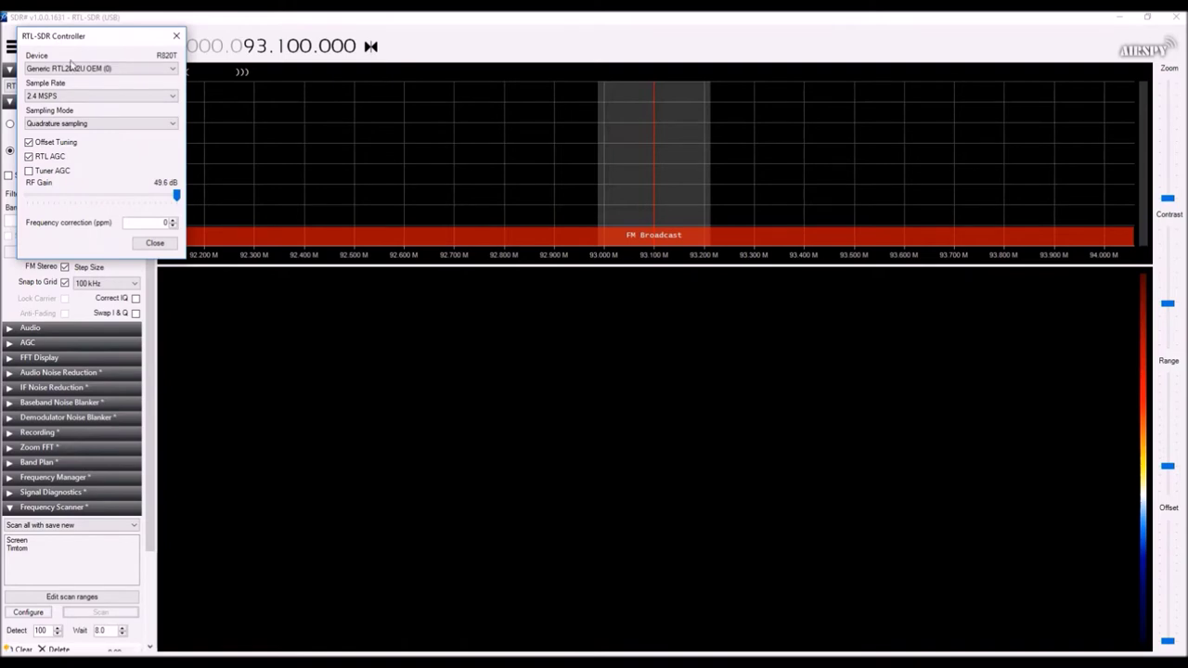
Keep Generic RTL2832U OEM (0) at 2.4 MSPS in the RTL-SDR settings, then close them.
{"action": "left_click", "coordinate": [107, 74]}
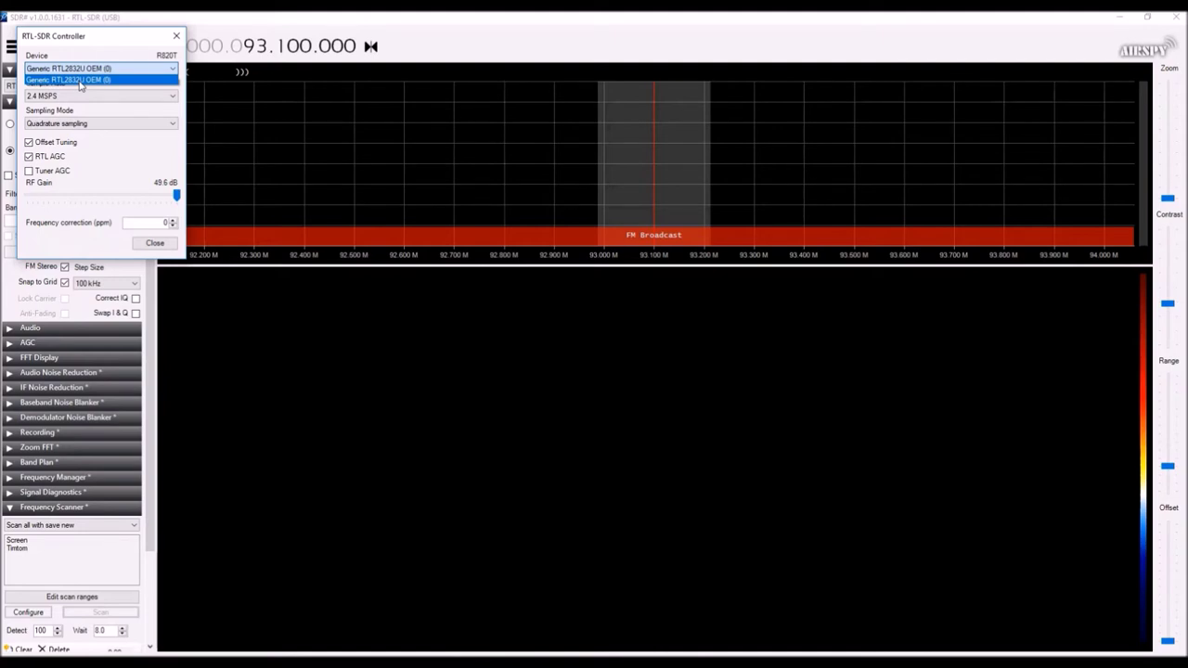
{"action": "left_click", "coordinate": [79, 81]}
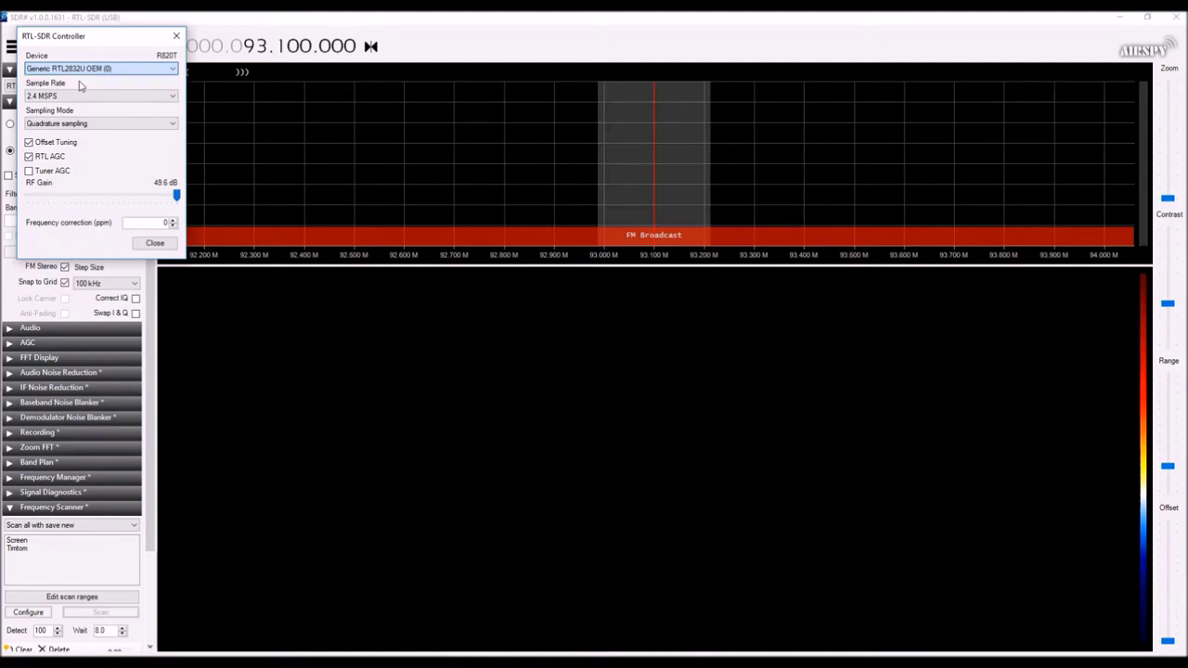
{"action": "key", "text": "Tab"}
{"action": "left_click", "coordinate": [189, 205]}
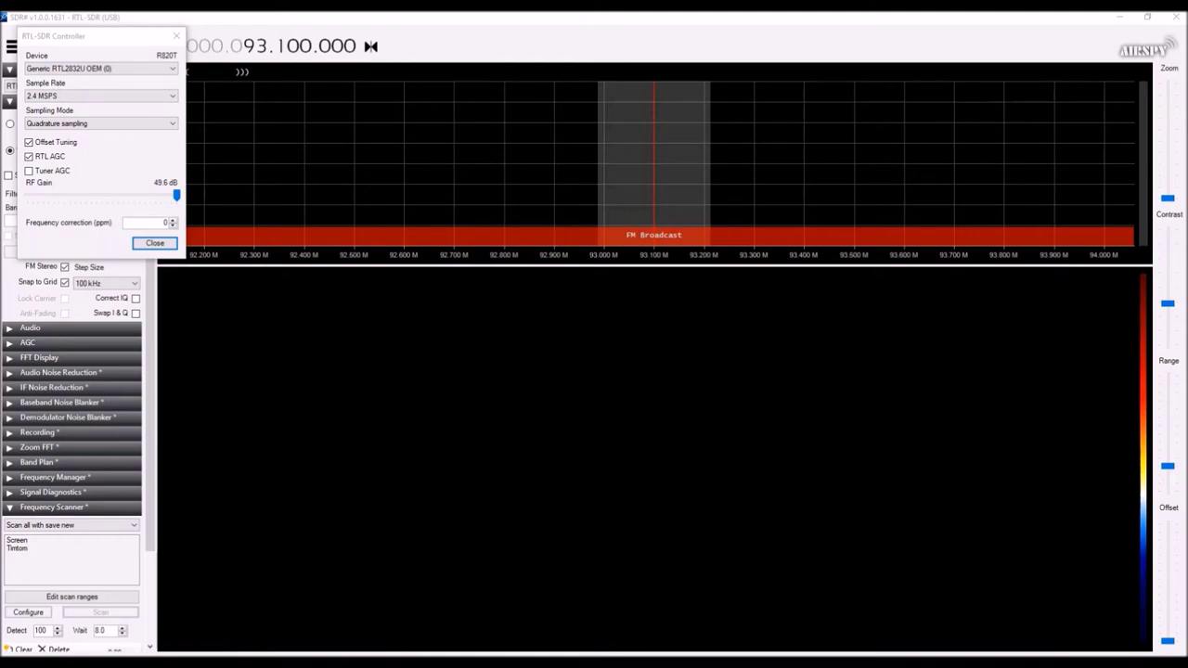
{"action": "left_click", "coordinate": [154, 242]}
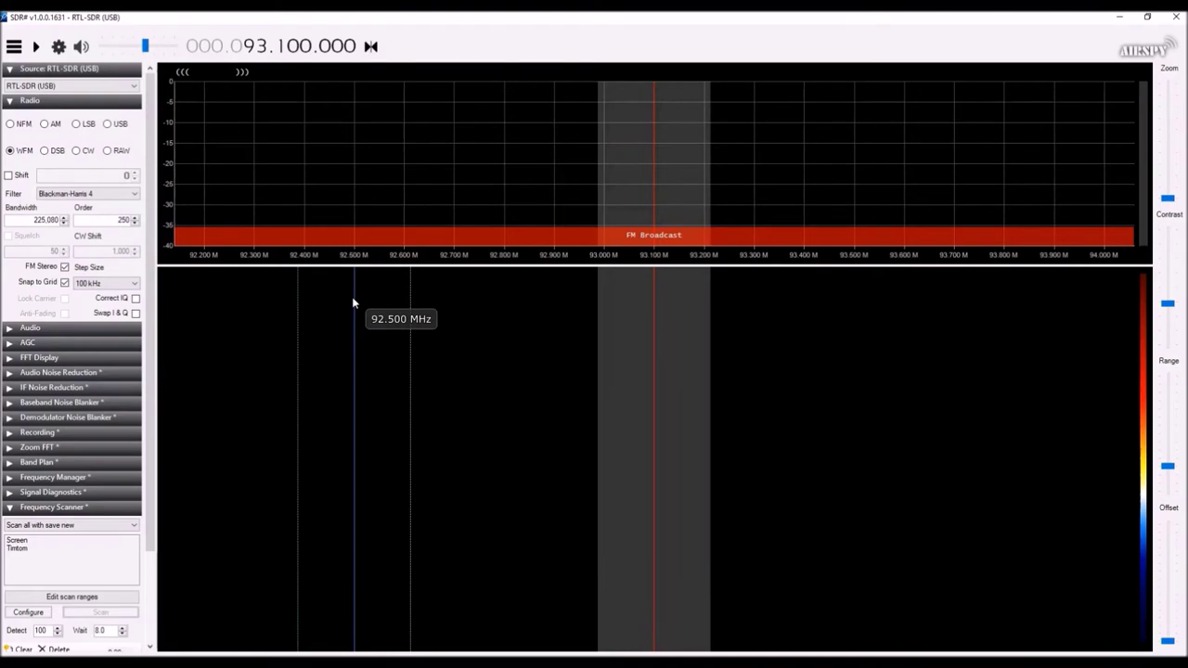
Run the receiver briefly at 93.100 MHz to capture spectrum and waterfall, then stop it.
{"action": "left_click", "coordinate": [37, 47]}
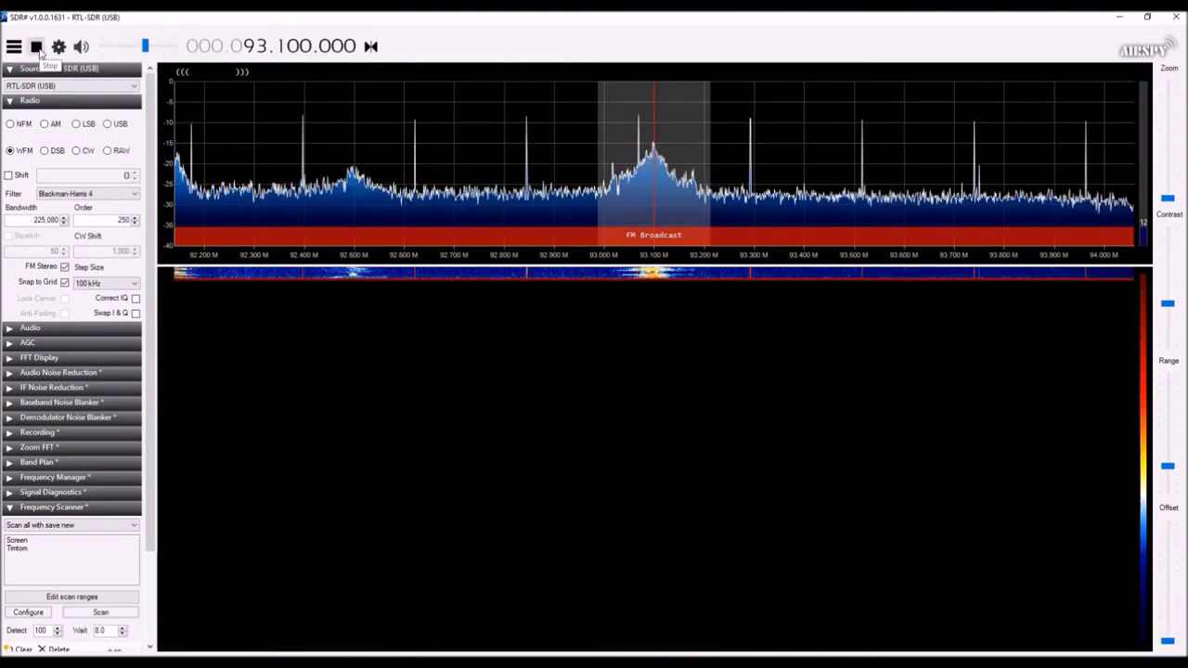
{"action": "left_click", "coordinate": [37, 46]}
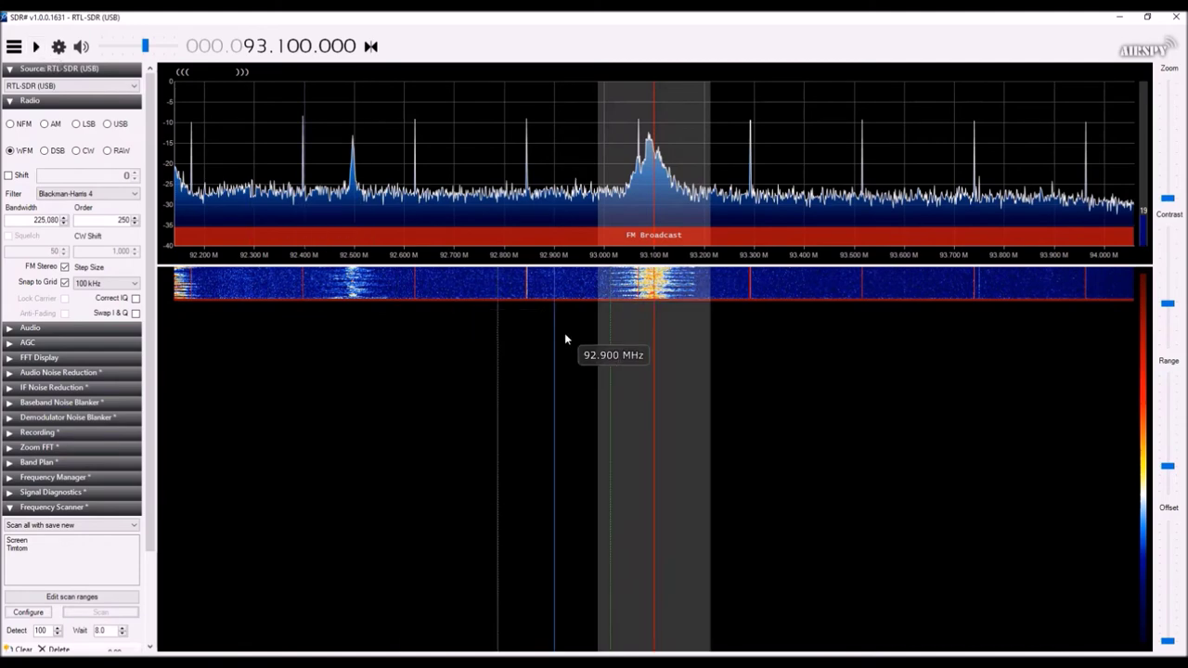
{"action": "mouse_move", "coordinate": [677, 220]}
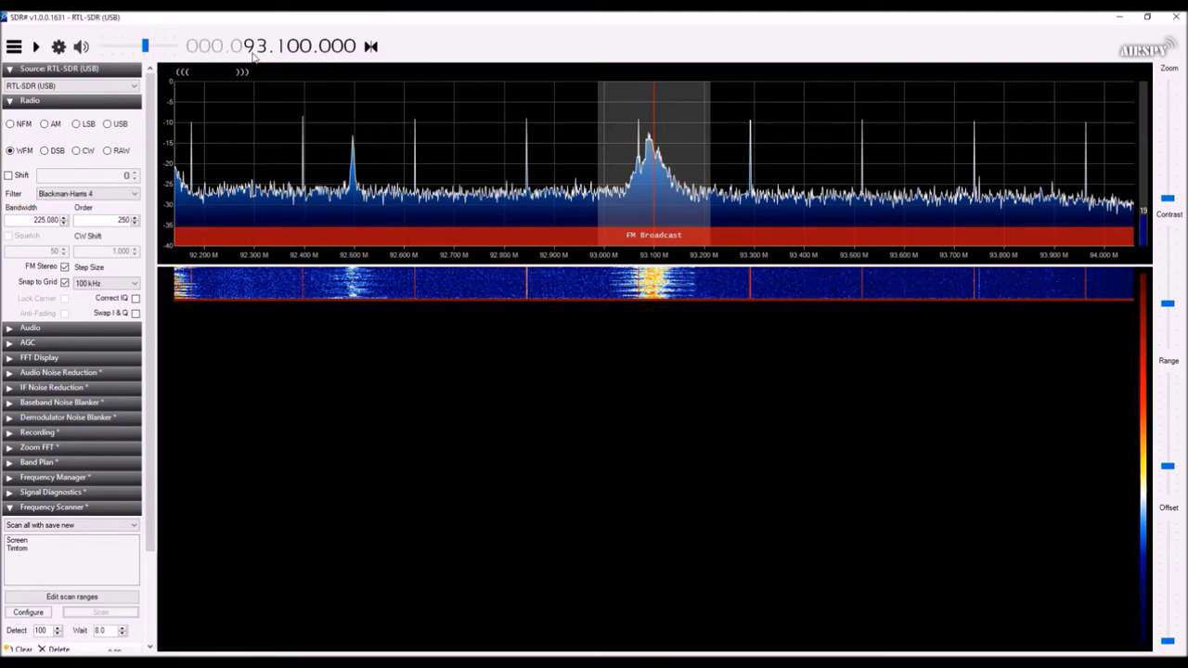
Scroll the frequency digits until the display reads 108.100.000 in AM mode.
{"action": "scroll", "coordinate": [251, 53], "scroll_direction": "down", "scroll_amount": 2}
{"action": "scroll", "coordinate": [250, 53], "scroll_direction": "up", "scroll_amount": 2}
{"action": "scroll", "coordinate": [262, 54], "scroll_direction": "up", "scroll_amount": 1}
{"action": "scroll", "coordinate": [263, 54], "scroll_direction": "down", "scroll_amount": 6}
{"action": "scroll", "coordinate": [263, 54], "scroll_direction": "down", "scroll_amount": 1}
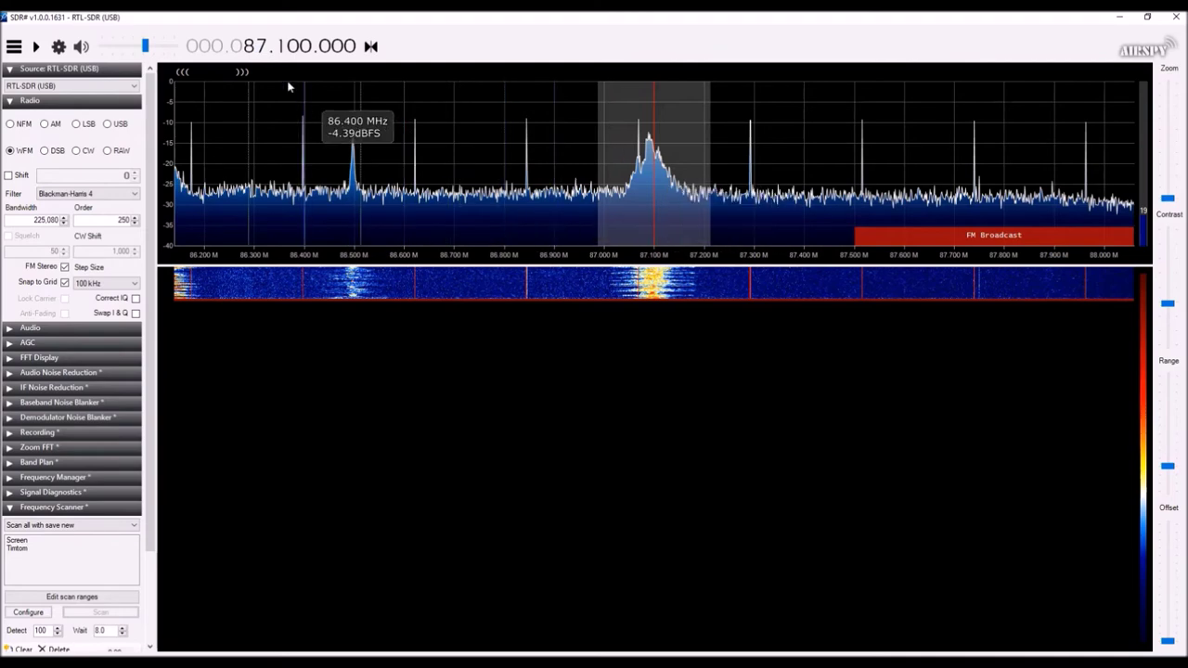
{"action": "scroll", "coordinate": [247, 48], "scroll_direction": "down", "scroll_amount": 6}
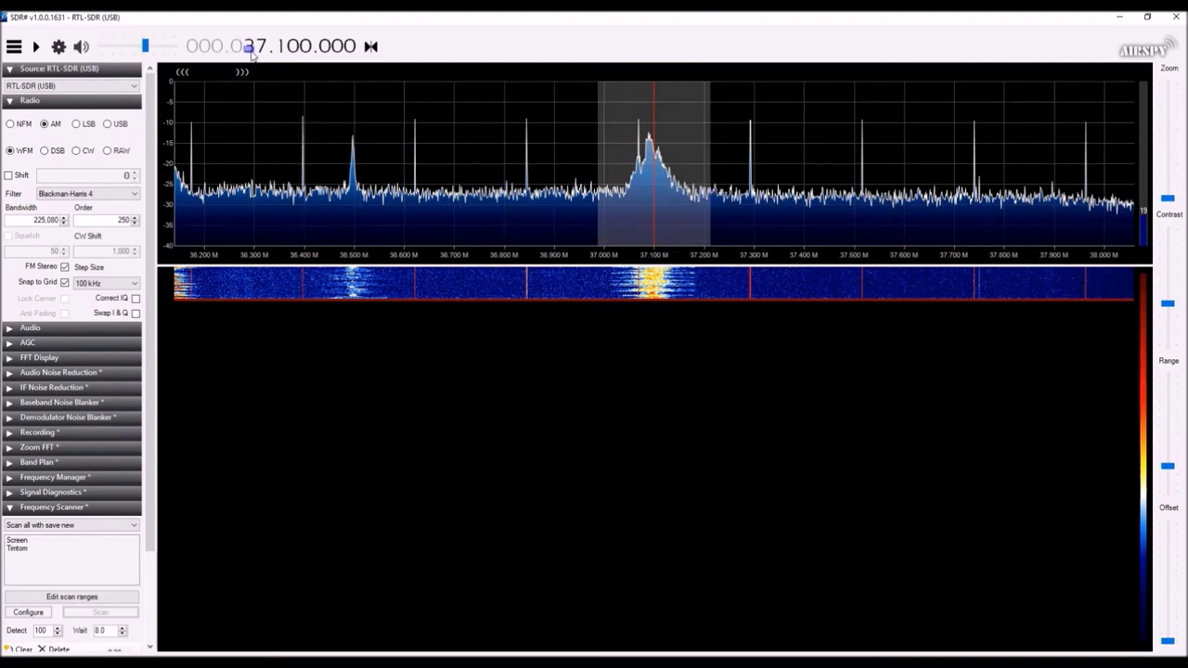
{"action": "scroll", "coordinate": [250, 53], "scroll_direction": "down", "scroll_amount": 2}
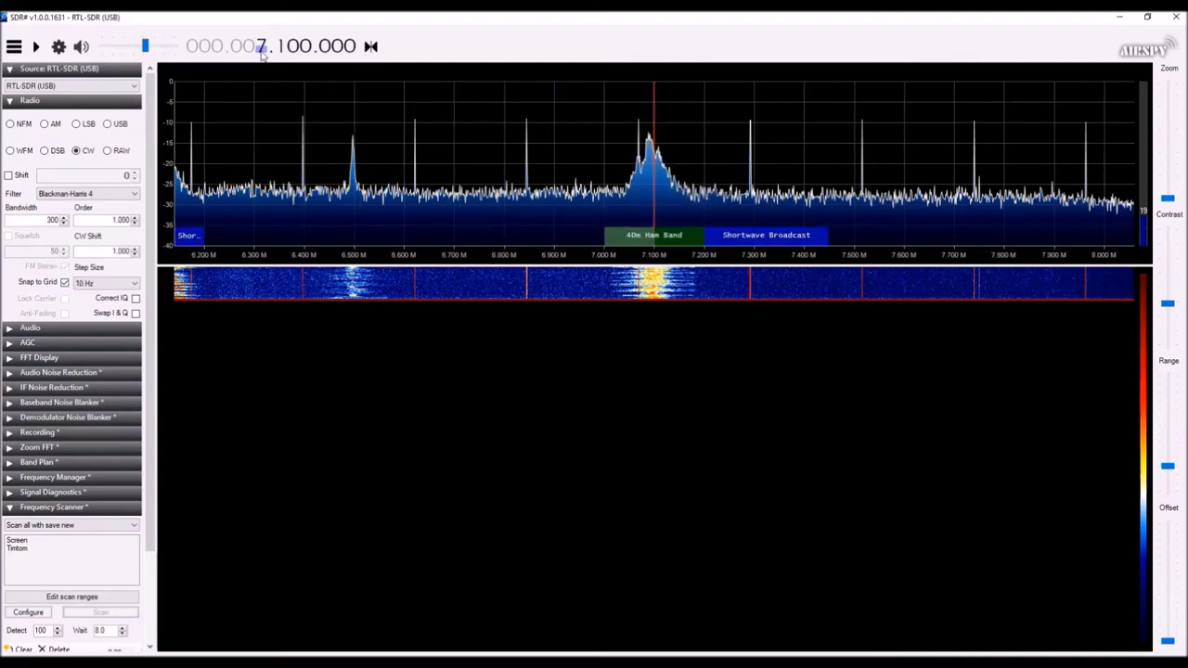
{"action": "scroll", "coordinate": [263, 54], "scroll_direction": "down", "scroll_amount": 1}
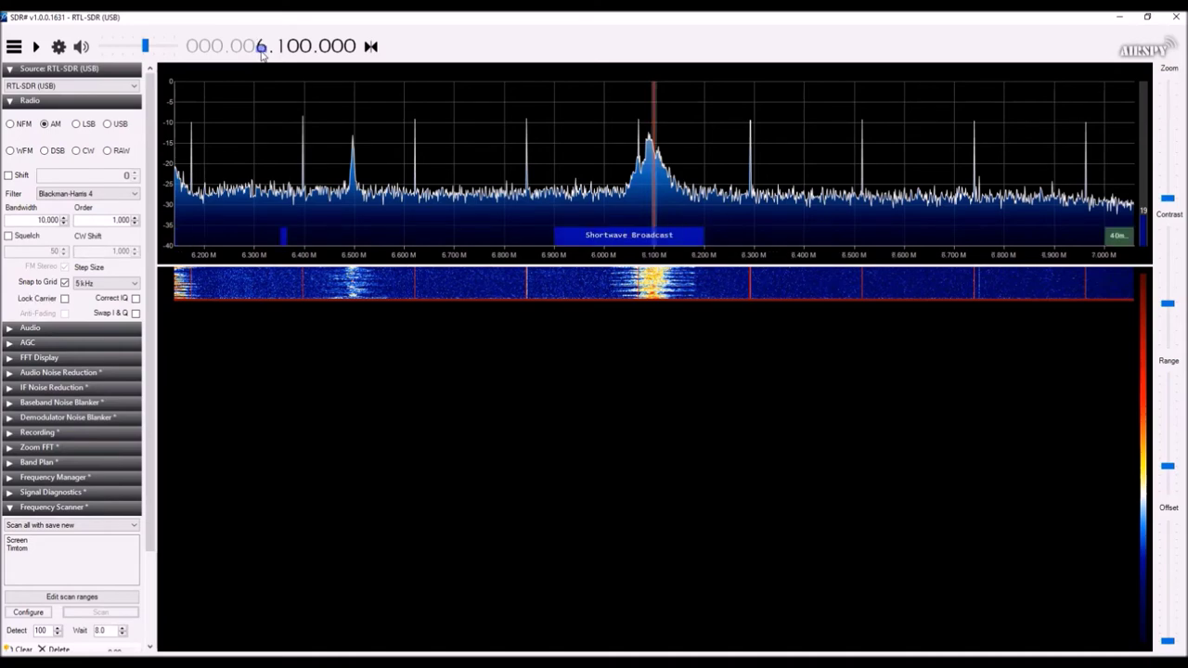
{"action": "scroll", "coordinate": [262, 55], "scroll_direction": "down", "scroll_amount": 1}
{"action": "scroll", "coordinate": [263, 55], "scroll_direction": "down", "scroll_amount": 4}
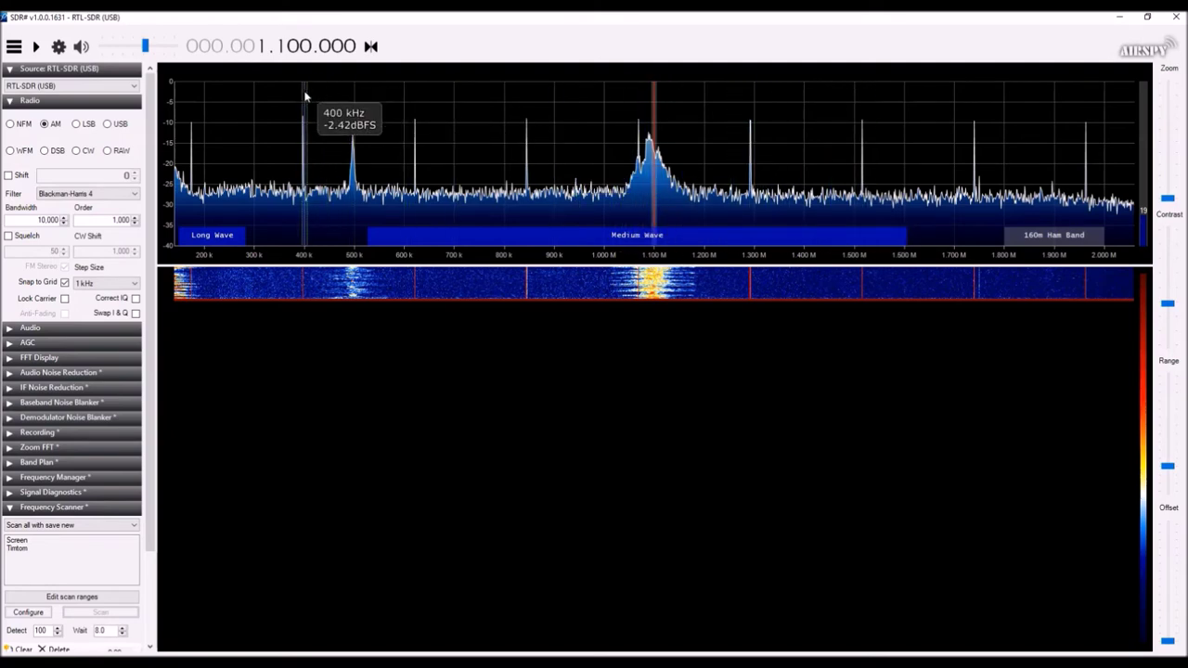
{"action": "scroll", "coordinate": [237, 46], "scroll_direction": "up", "scroll_amount": 1}
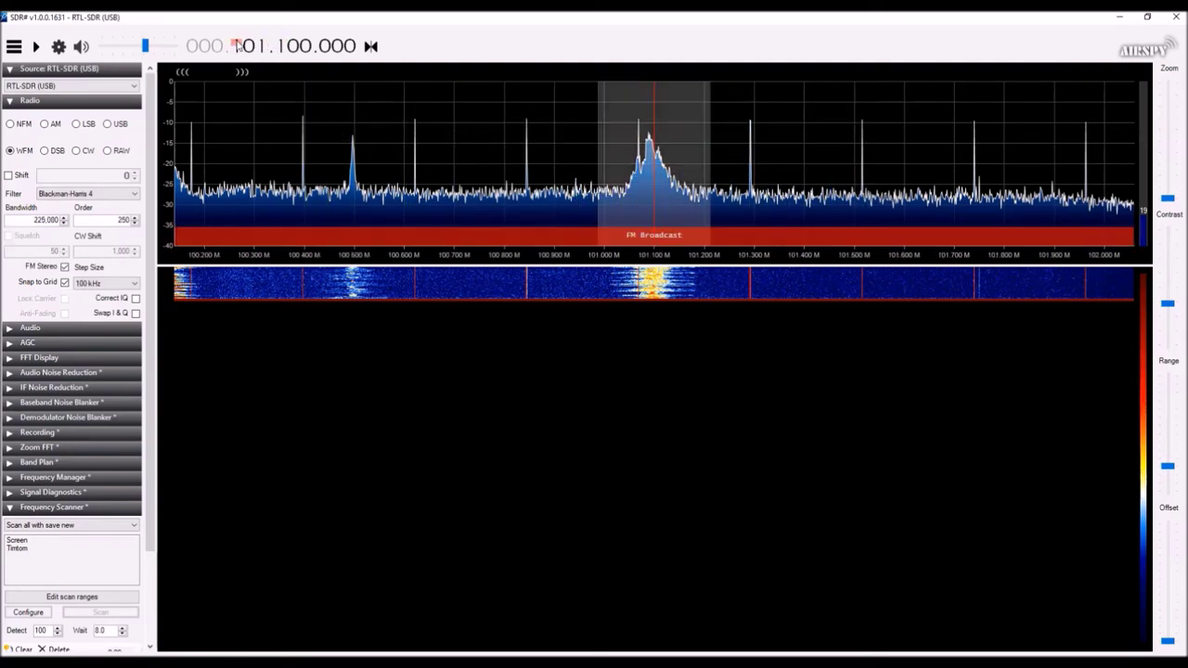
{"action": "scroll", "coordinate": [263, 47], "scroll_direction": "up", "scroll_amount": 2}
{"action": "scroll", "coordinate": [262, 47], "scroll_direction": "up", "scroll_amount": 4}
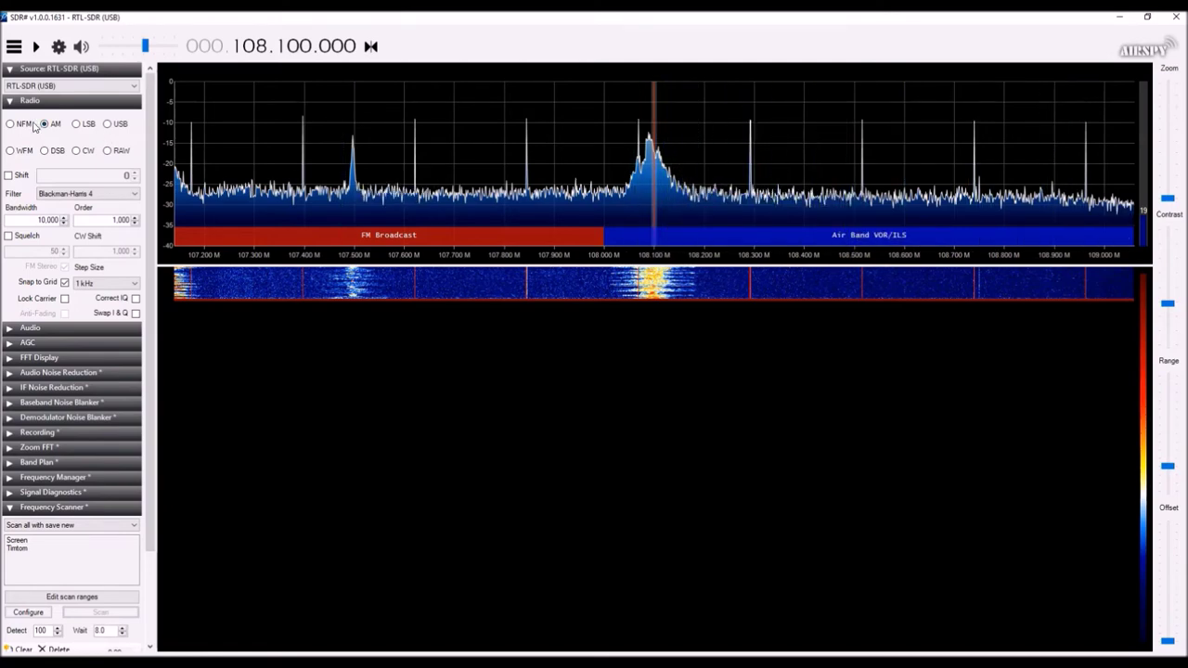
Start and stop the radio, then tune to 108.506 MHz on the spectrum.
{"action": "left_click", "coordinate": [35, 46]}
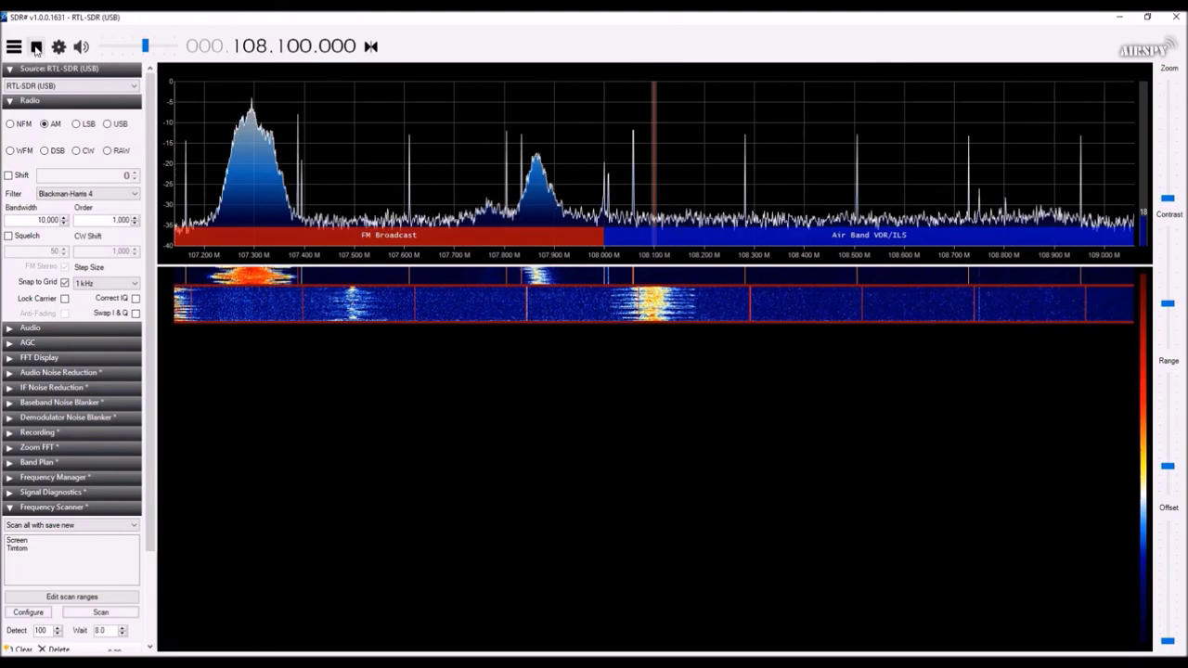
{"action": "left_click", "coordinate": [36, 46]}
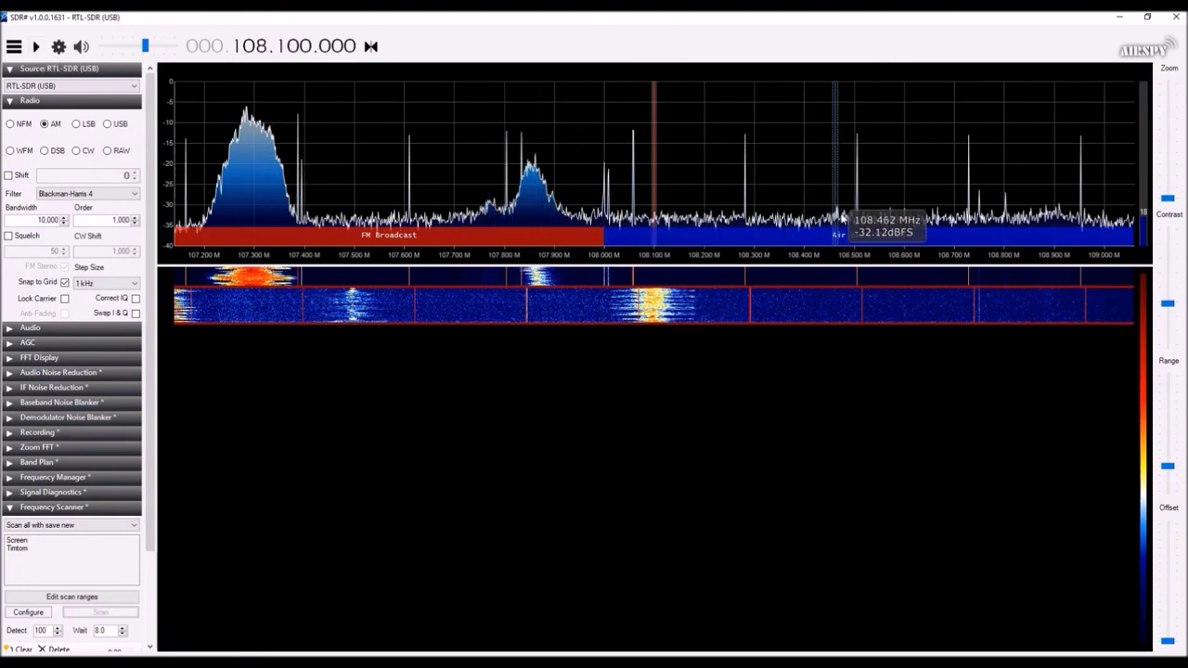
{"action": "left_click", "coordinate": [858, 220]}
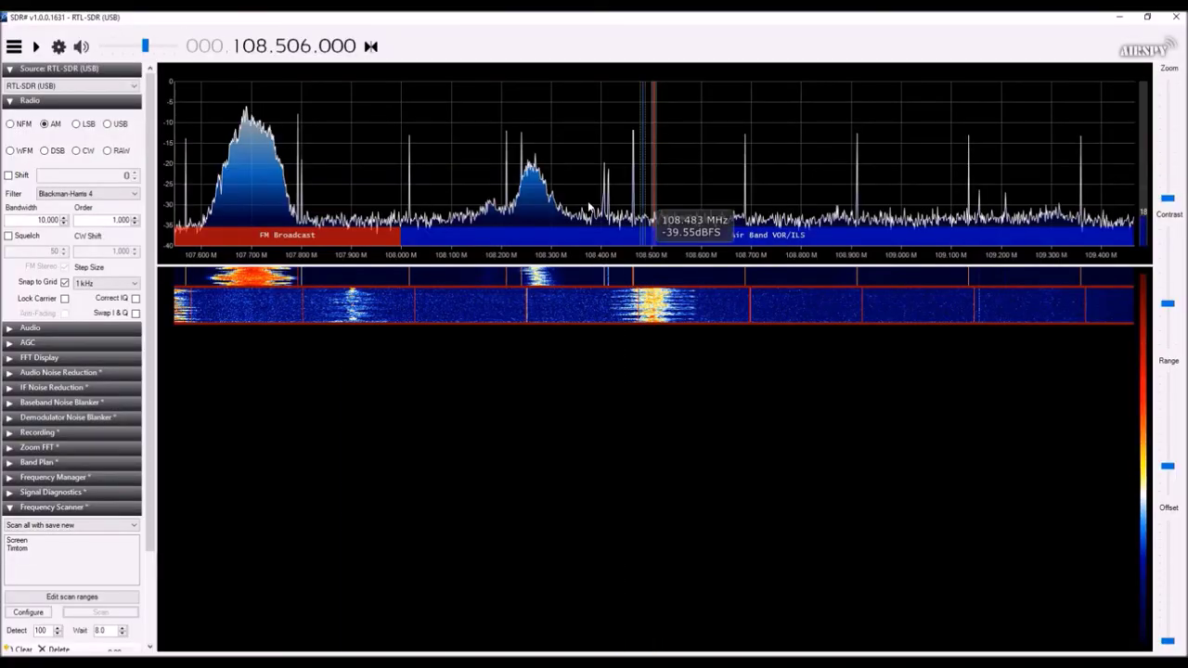
Adjust the frequency display digits to 123.750.000 in AM within the Air Band Voice range.
{"action": "scroll", "coordinate": [249, 49], "scroll_direction": "up", "scroll_amount": 5}
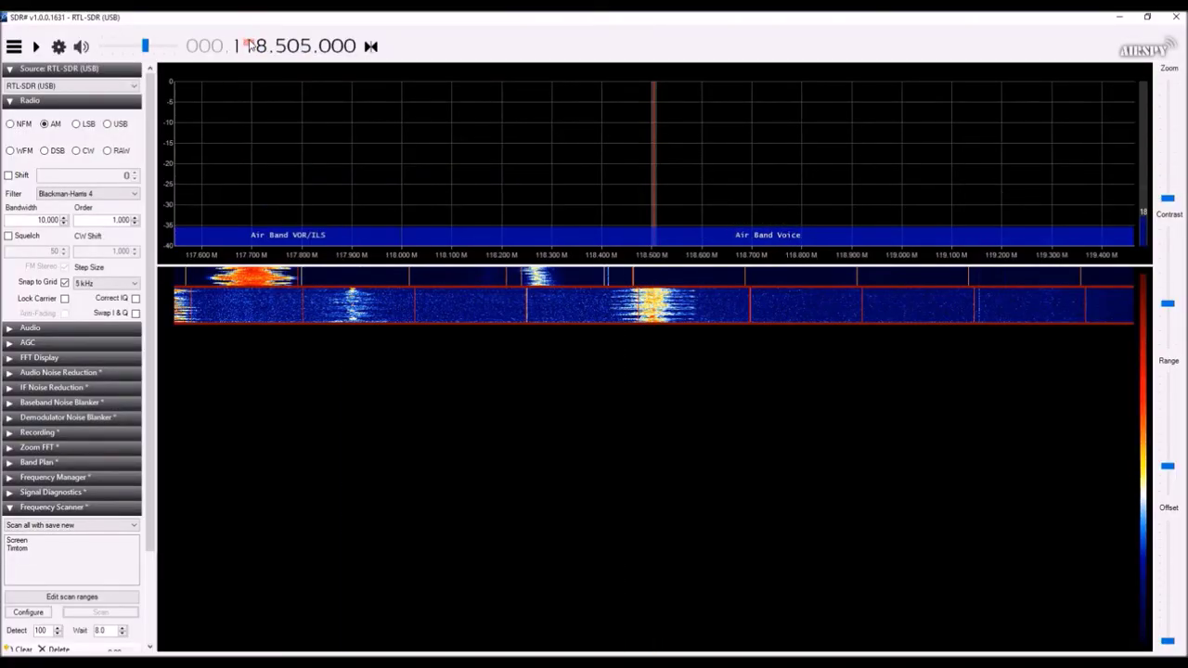
{"action": "scroll", "coordinate": [249, 48], "scroll_direction": "down", "scroll_amount": 3}
{"action": "scroll", "coordinate": [261, 51], "scroll_direction": "down", "scroll_amount": 5}
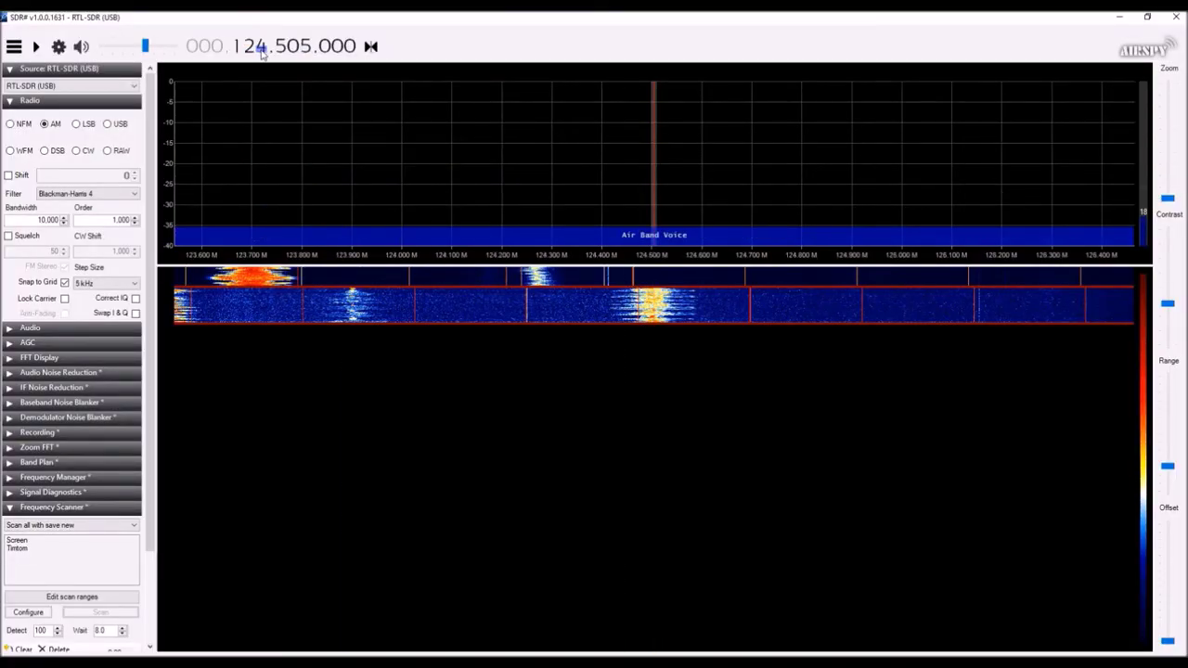
{"action": "scroll", "coordinate": [283, 48], "scroll_direction": "down", "scroll_amount": 1}
{"action": "scroll", "coordinate": [288, 48], "scroll_direction": "up", "scroll_amount": 3}
{"action": "scroll", "coordinate": [292, 51], "scroll_direction": "down", "scroll_amount": 2}
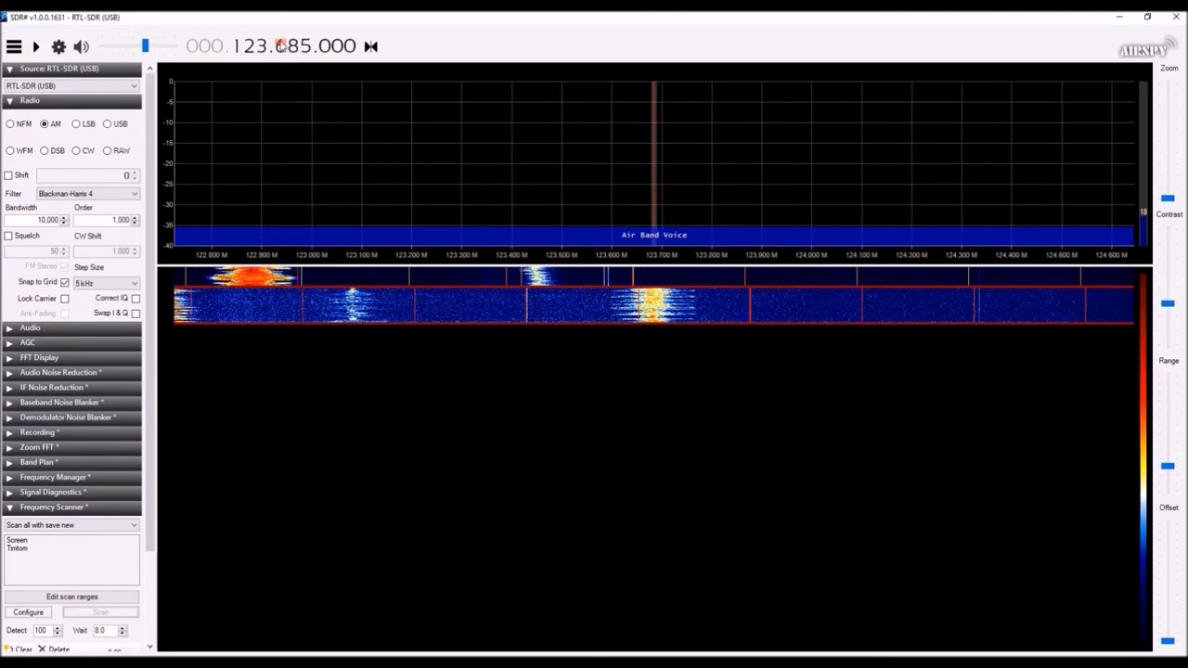
{"action": "scroll", "coordinate": [293, 51], "scroll_direction": "up", "scroll_amount": 10}
{"action": "scroll", "coordinate": [293, 51], "scroll_direction": "down", "scroll_amount": 6}
{"action": "scroll", "coordinate": [293, 51], "scroll_direction": "up", "scroll_amount": 4}
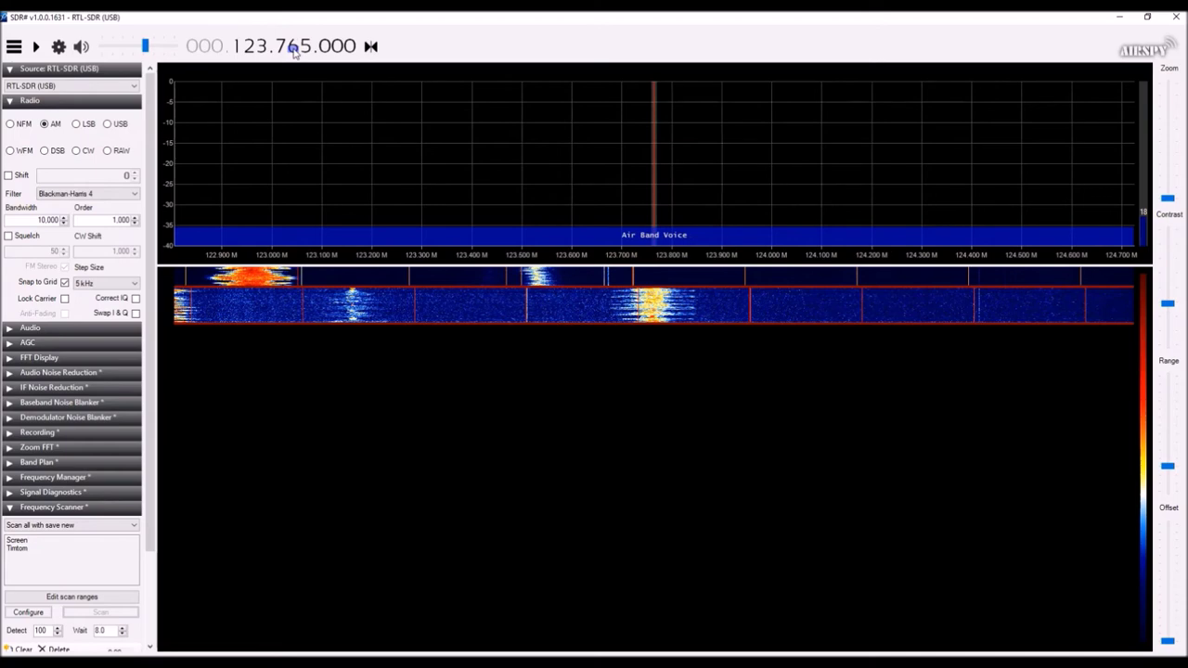
{"action": "scroll", "coordinate": [293, 51], "scroll_direction": "down", "scroll_amount": 1}
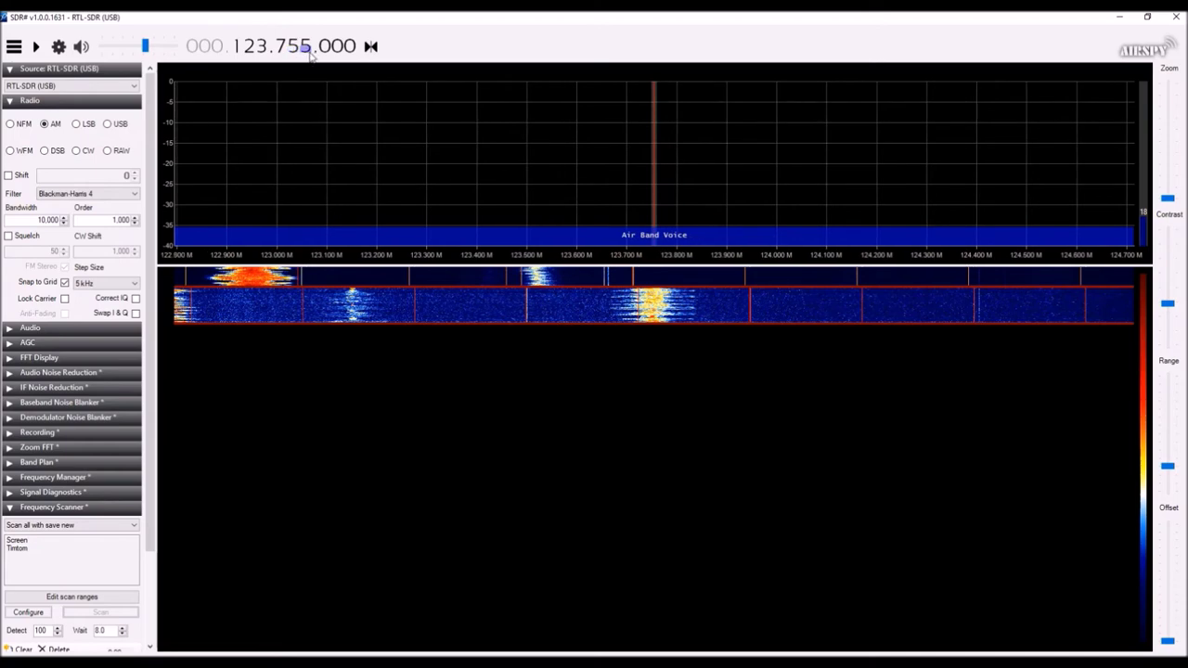
{"action": "scroll", "coordinate": [310, 53], "scroll_direction": "down", "scroll_amount": 5}
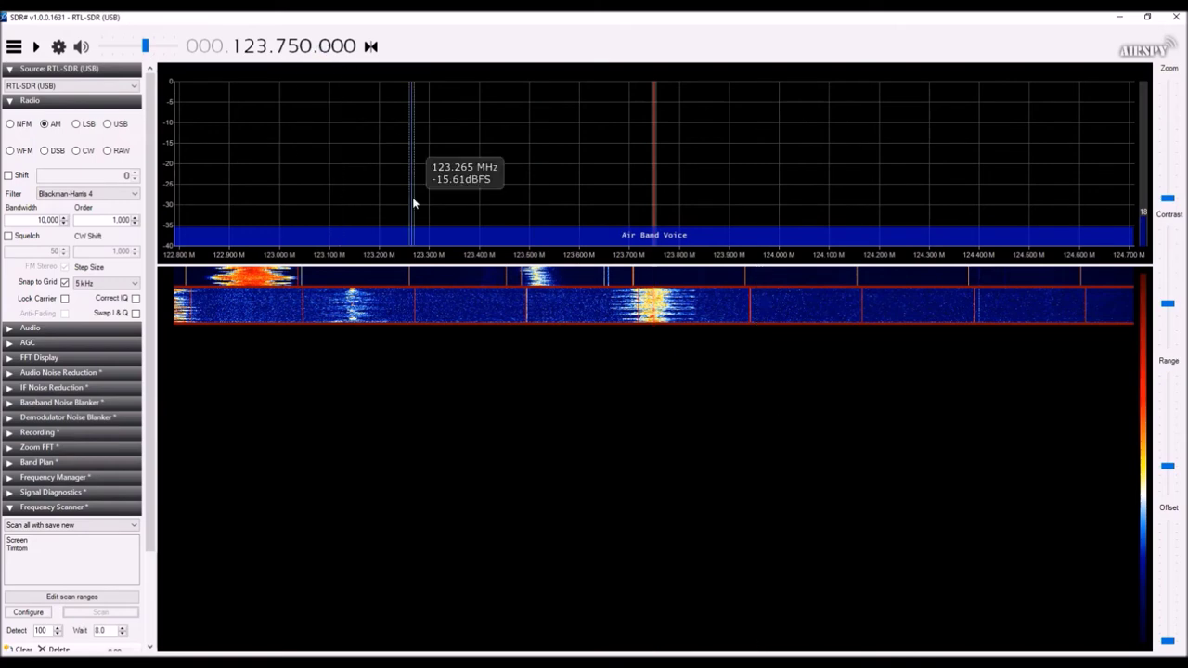
Start the radio and expand the Audio Noise Reduction panel, still disabled at Hi-Fi, -120 dB.
{"action": "left_click", "coordinate": [35, 47]}
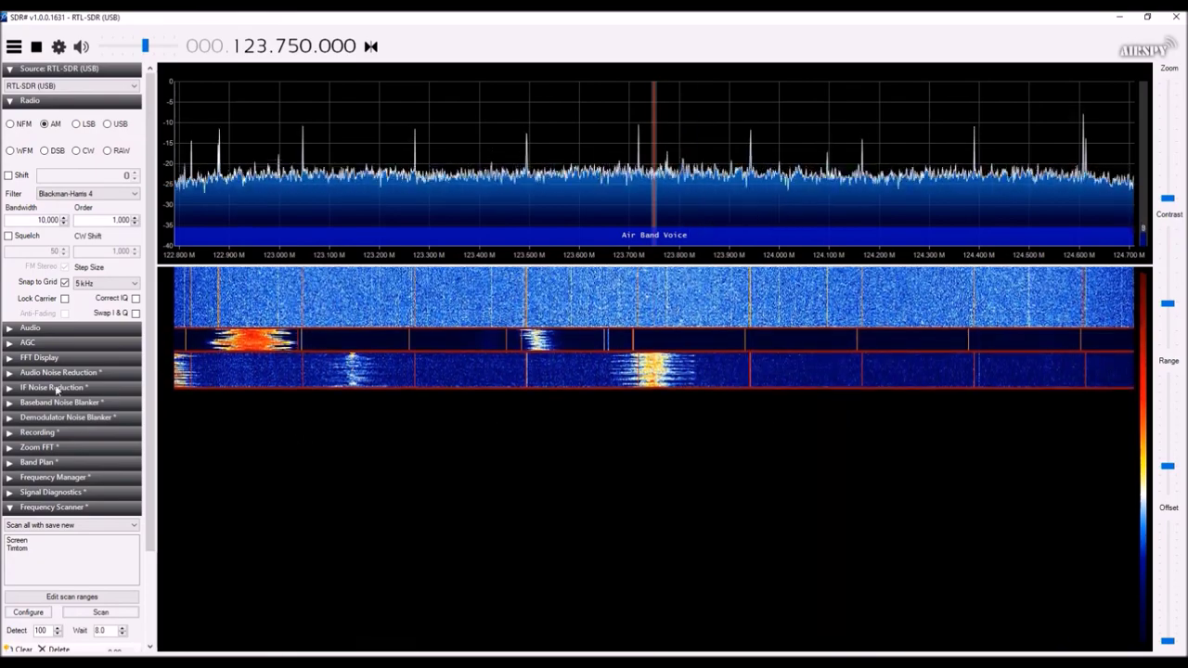
{"action": "mouse_move", "coordinate": [657, 176]}
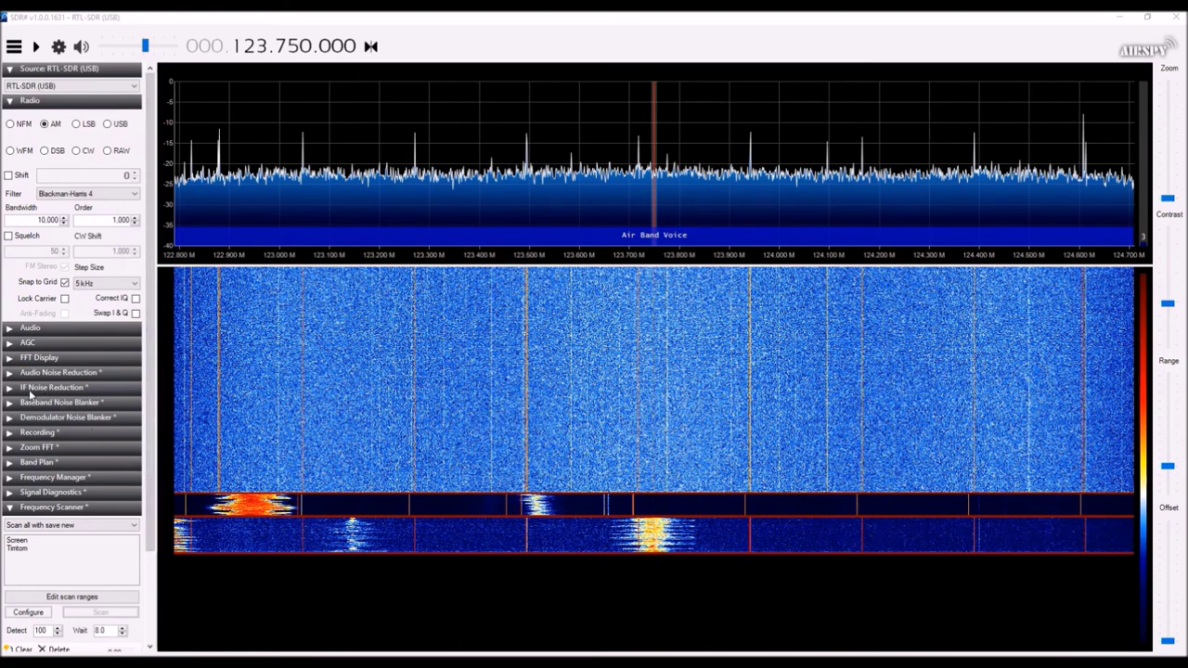
{"action": "left_click", "coordinate": [34, 375]}
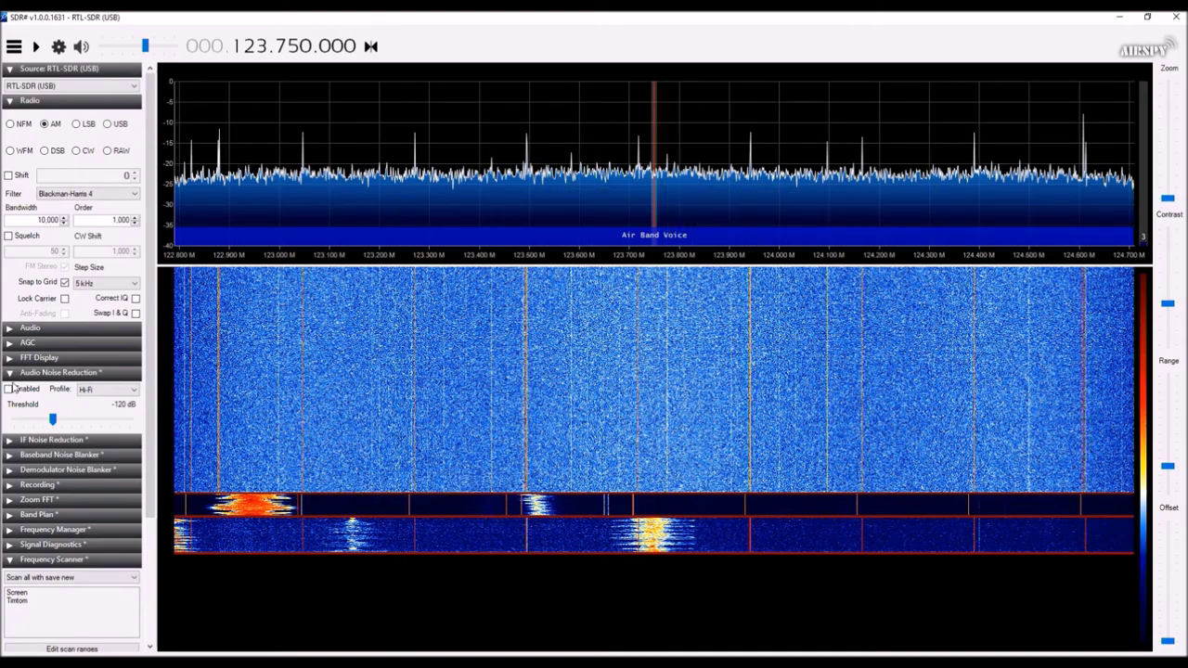
Enable audio noise reduction and raise its threshold to about -81 dB.
{"action": "left_click", "coordinate": [36, 45]}
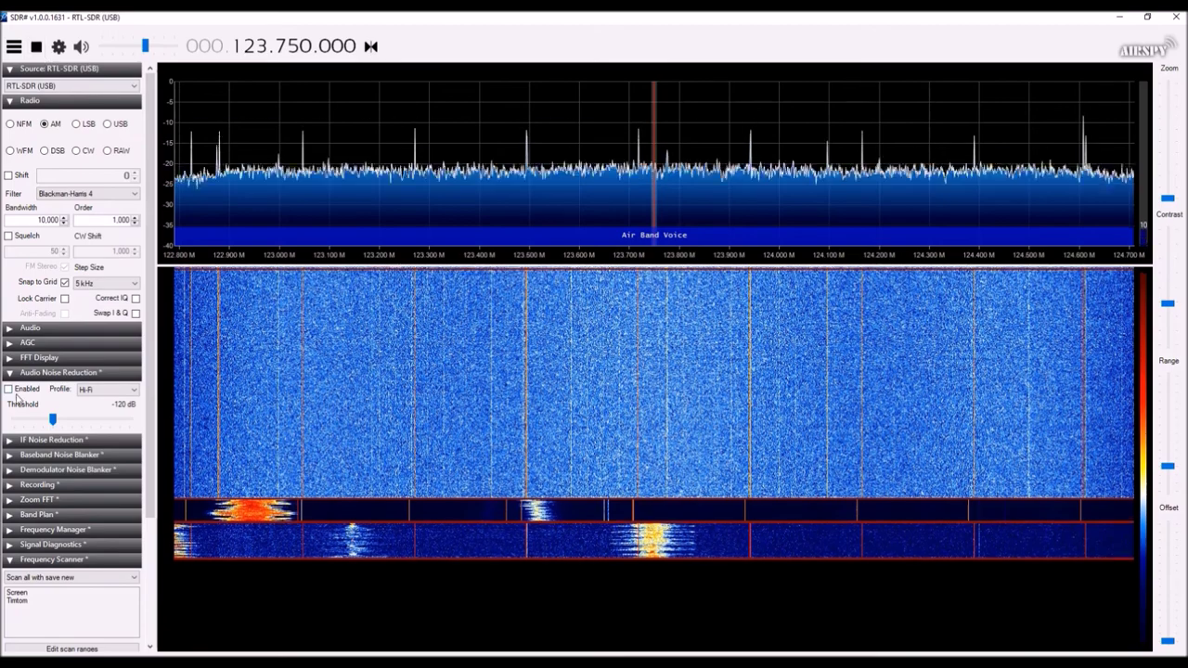
{"action": "left_click_drag", "start_coordinate": [51, 419], "coordinate": [124, 423]}
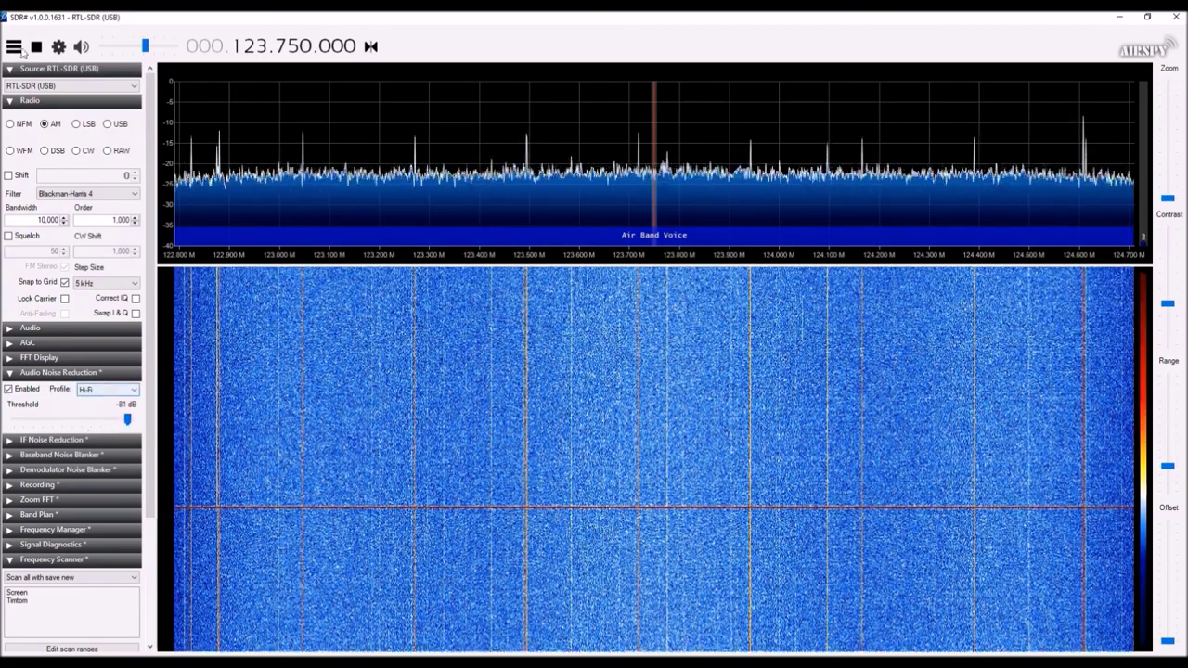
In the RTL-SDR Controller, lower RF Gain from 49.6 dB to about 22.9 dB.
{"action": "left_click", "coordinate": [58, 46]}
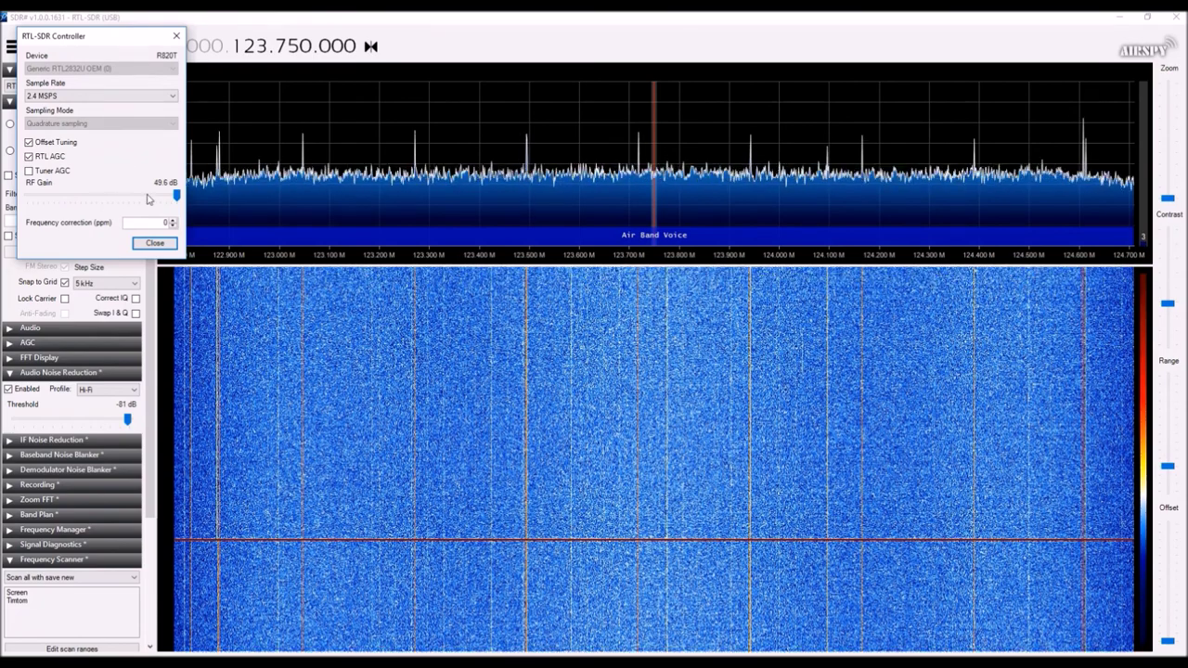
{"action": "left_click_drag", "start_coordinate": [176, 196], "coordinate": [96, 200]}
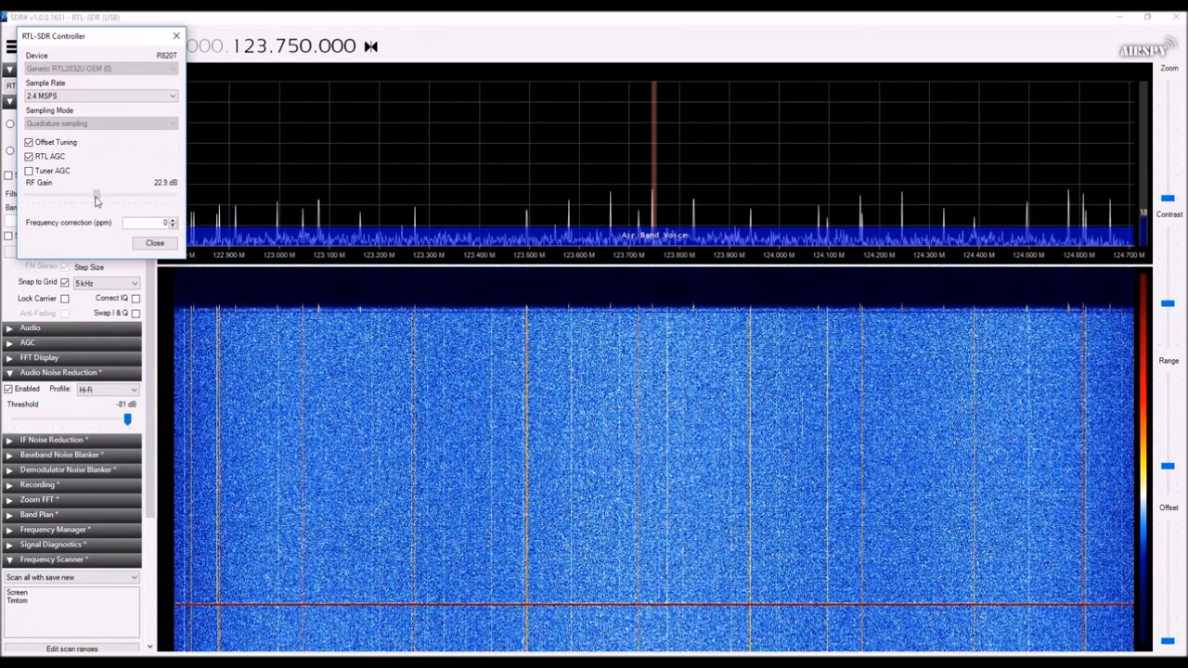
{"action": "left_click", "coordinate": [154, 242]}
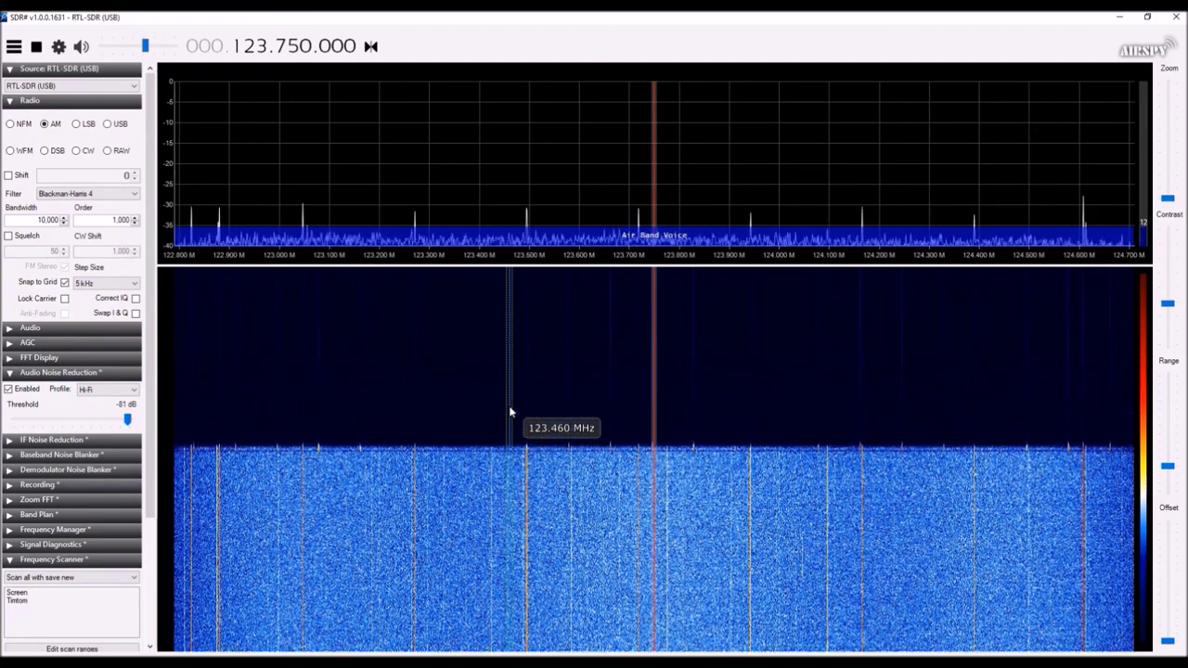
Retune the VFO to the 123.775 MHz signal on the spectrum.
{"action": "left_click", "coordinate": [668, 237]}
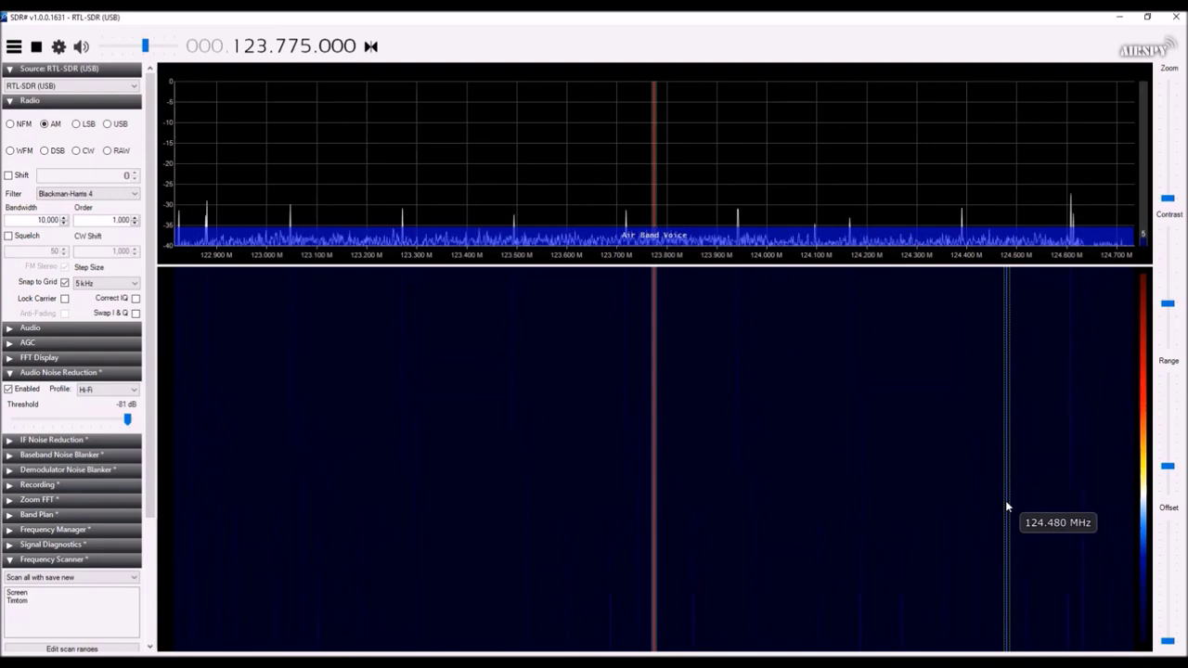
{"action": "mouse_move", "coordinate": [132, 664]}
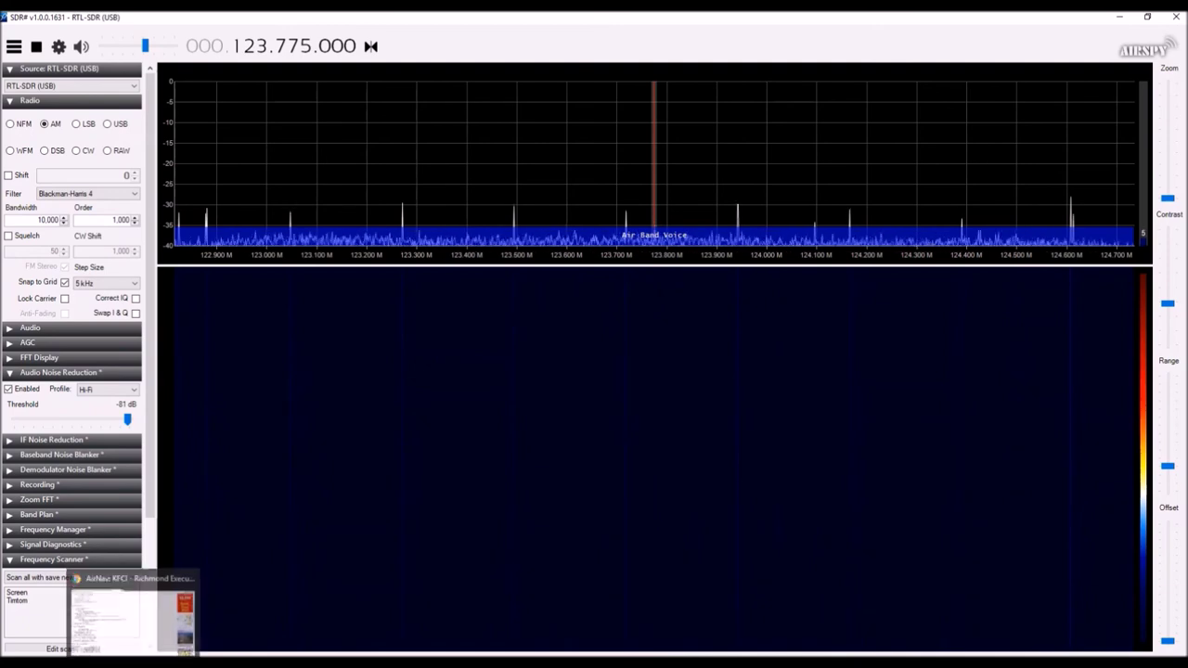